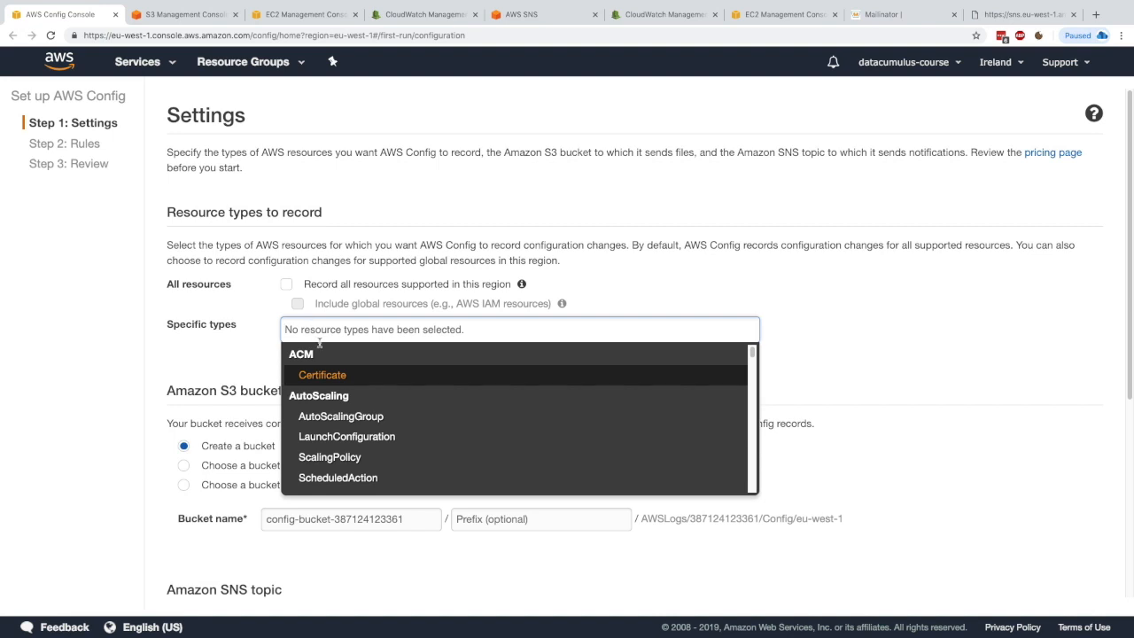
Step: Record all supported resources in this region, including global resources such as IAM, instead of specific types
{"action": "scroll", "coordinate": [343, 425], "scroll_direction": "down", "scroll_amount": 5}
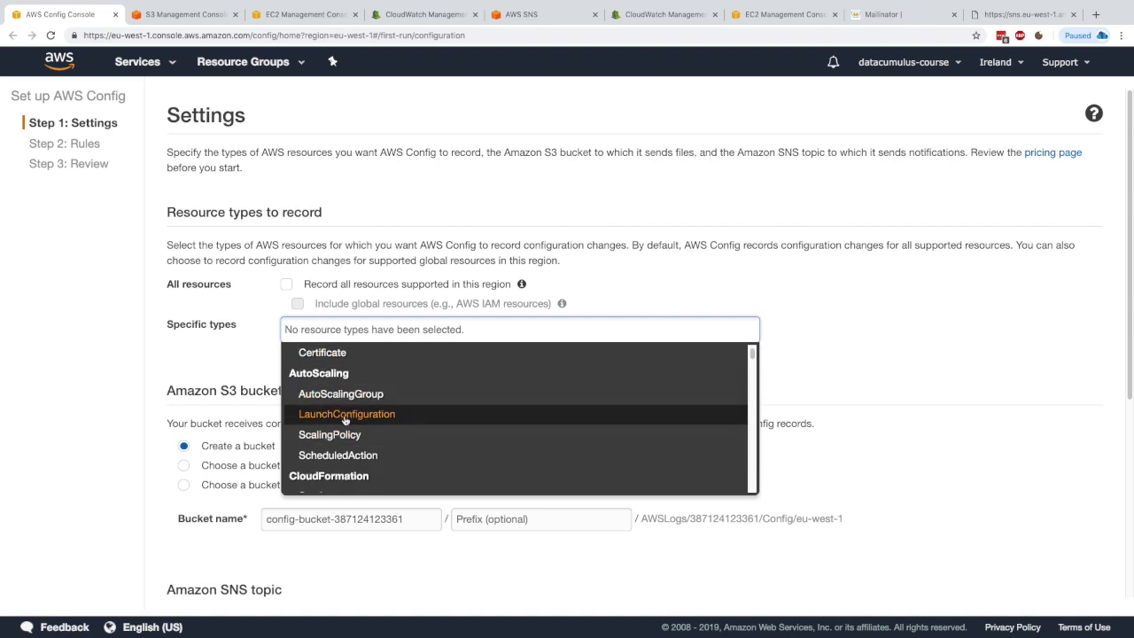
{"action": "scroll", "coordinate": [363, 426], "scroll_direction": "down", "scroll_amount": 2}
{"action": "scroll", "coordinate": [370, 395], "scroll_direction": "up", "scroll_amount": 1}
{"action": "scroll", "coordinate": [369, 450], "scroll_direction": "down", "scroll_amount": 4}
{"action": "scroll", "coordinate": [357, 429], "scroll_direction": "down", "scroll_amount": 8}
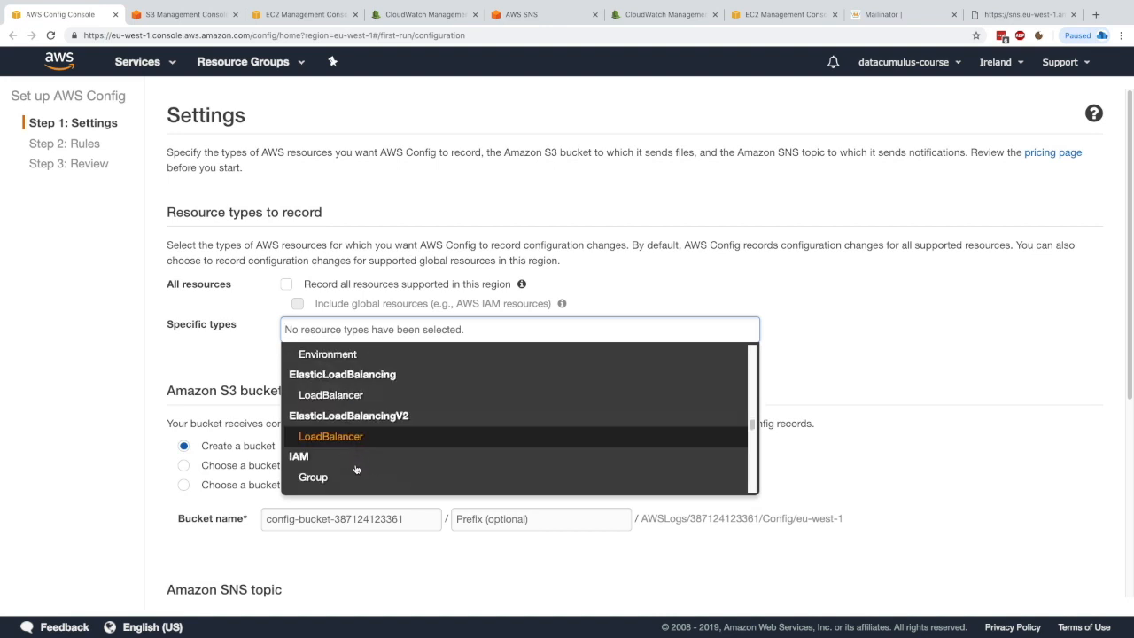
{"action": "left_click", "coordinate": [258, 338]}
{"action": "left_click", "coordinate": [286, 284]}
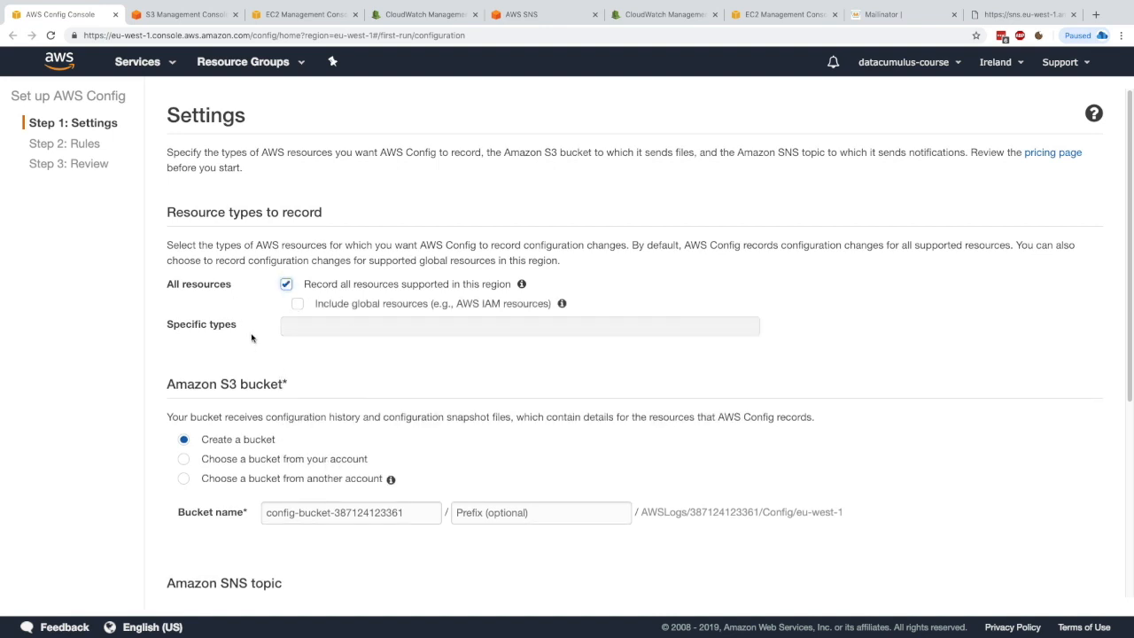
{"action": "left_click", "coordinate": [298, 304]}
Step: Name the new S3 bucket with your own name followed by -aws-config
{"action": "scroll", "coordinate": [418, 390], "scroll_direction": "down", "scroll_amount": 1}
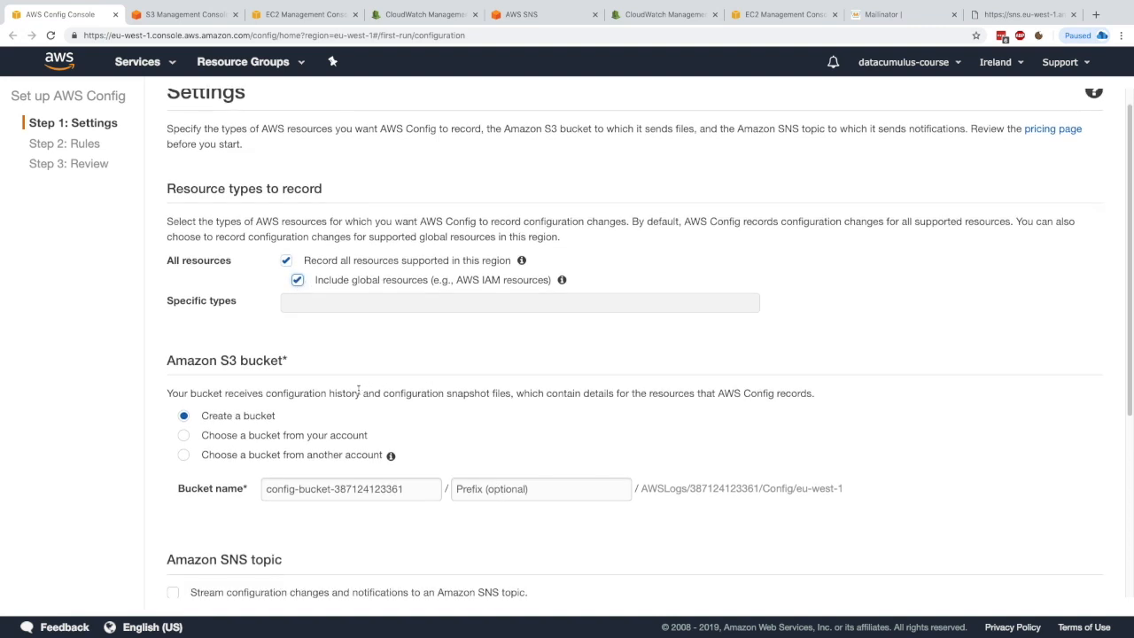
{"action": "left_click_drag", "start_coordinate": [215, 394], "coordinate": [267, 392]}
{"action": "left_click", "coordinate": [268, 392]}
{"action": "triple_click", "coordinate": [278, 488]}
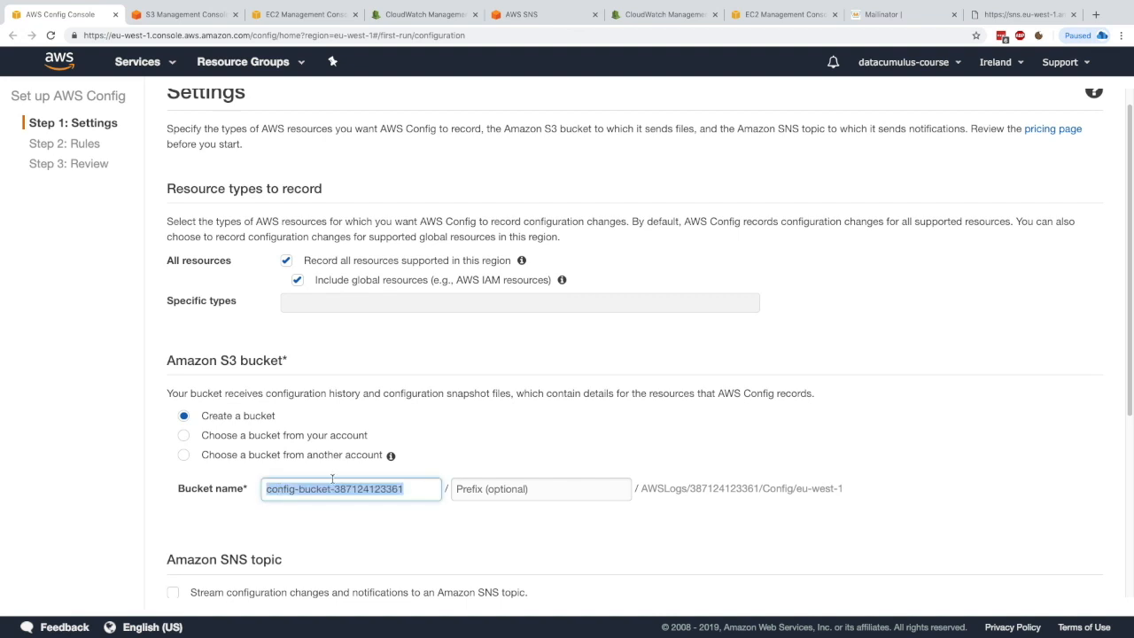
{"action": "type", "text": "stpehn"}
{"action": "key", "text": "BackSpace"}
{"action": "type", "text": "ephane-aws-config"}
{"action": "left_click", "coordinate": [576, 497]}
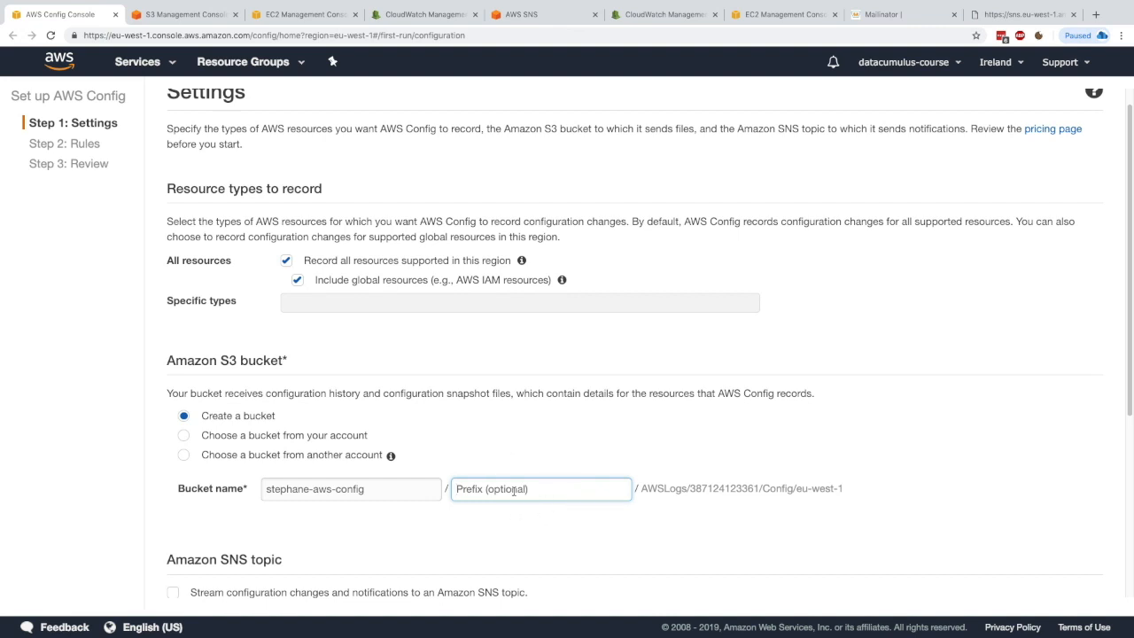
Step: Read through the S3 bucket, SNS topic and AWS Config role options on the settings page
{"action": "scroll", "coordinate": [479, 496], "scroll_direction": "down", "scroll_amount": 1}
{"action": "left_click", "coordinate": [475, 483]}
{"action": "left_click_drag", "start_coordinate": [297, 350], "coordinate": [522, 346]}
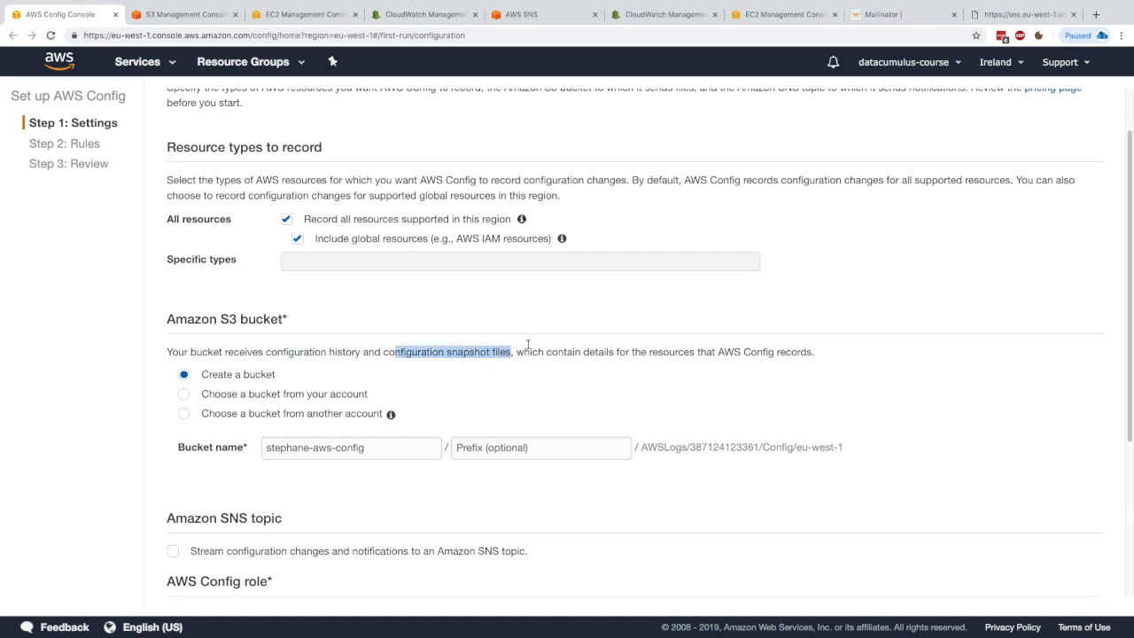
{"action": "left_click", "coordinate": [393, 352]}
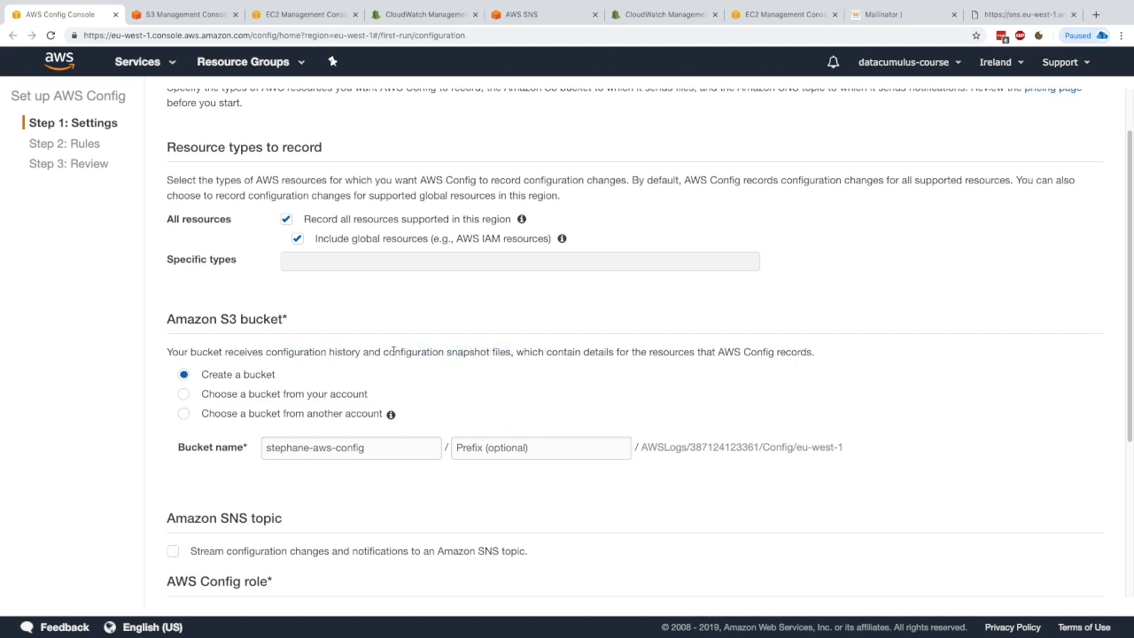
{"action": "scroll", "coordinate": [391, 351], "scroll_direction": "down", "scroll_amount": 3}
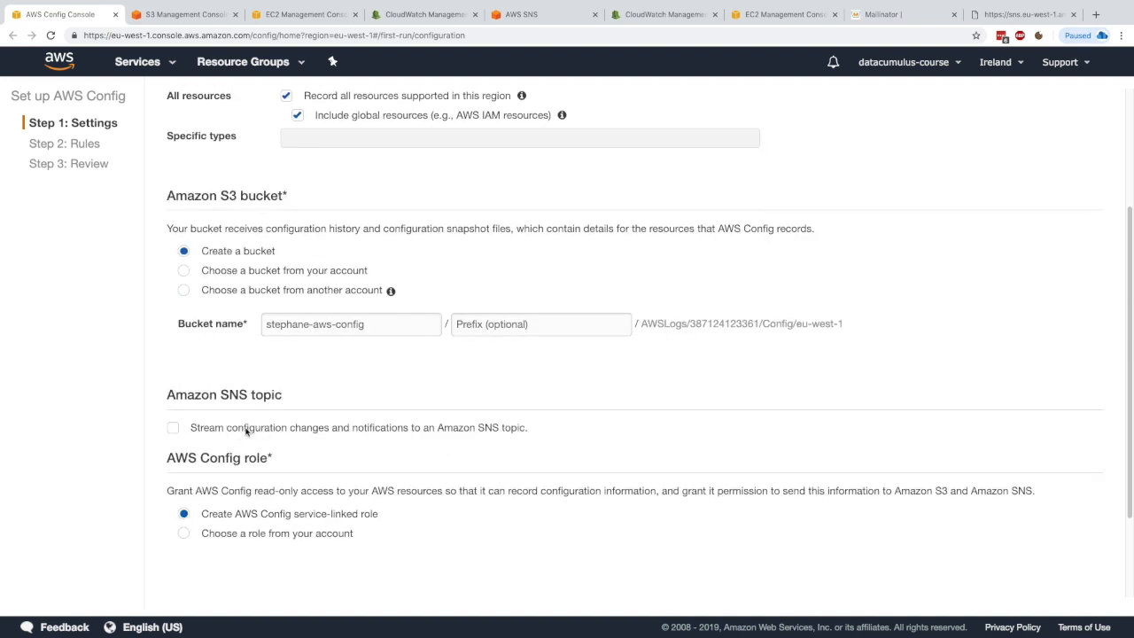
{"action": "left_click_drag", "start_coordinate": [210, 391], "coordinate": [273, 391]}
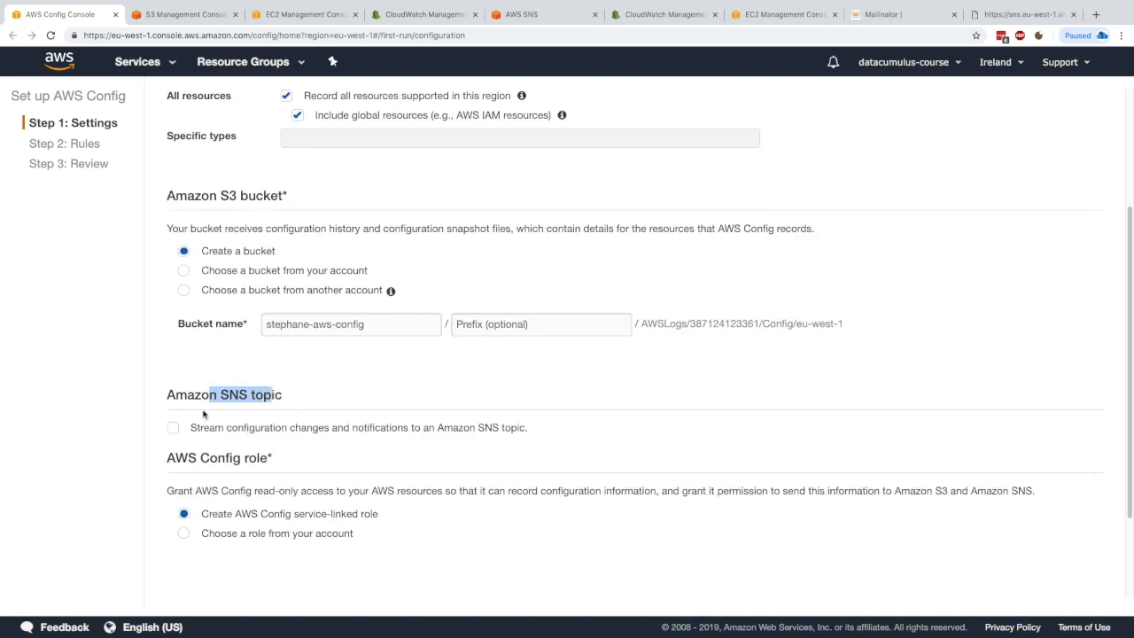
{"action": "scroll", "coordinate": [205, 448], "scroll_direction": "down", "scroll_amount": 1}
{"action": "scroll", "coordinate": [251, 447], "scroll_direction": "down", "scroll_amount": 2}
{"action": "left_click", "coordinate": [247, 394]}
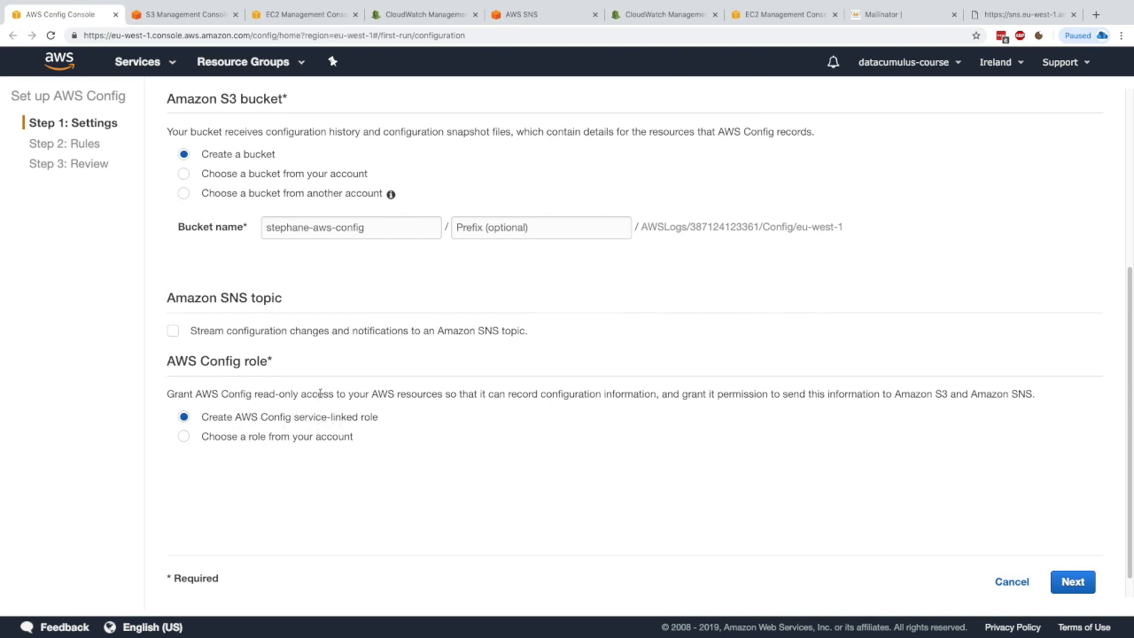
Step: Continue to the rules page and skip adding any AWS managed Config rules
{"action": "left_click", "coordinate": [1072, 581]}
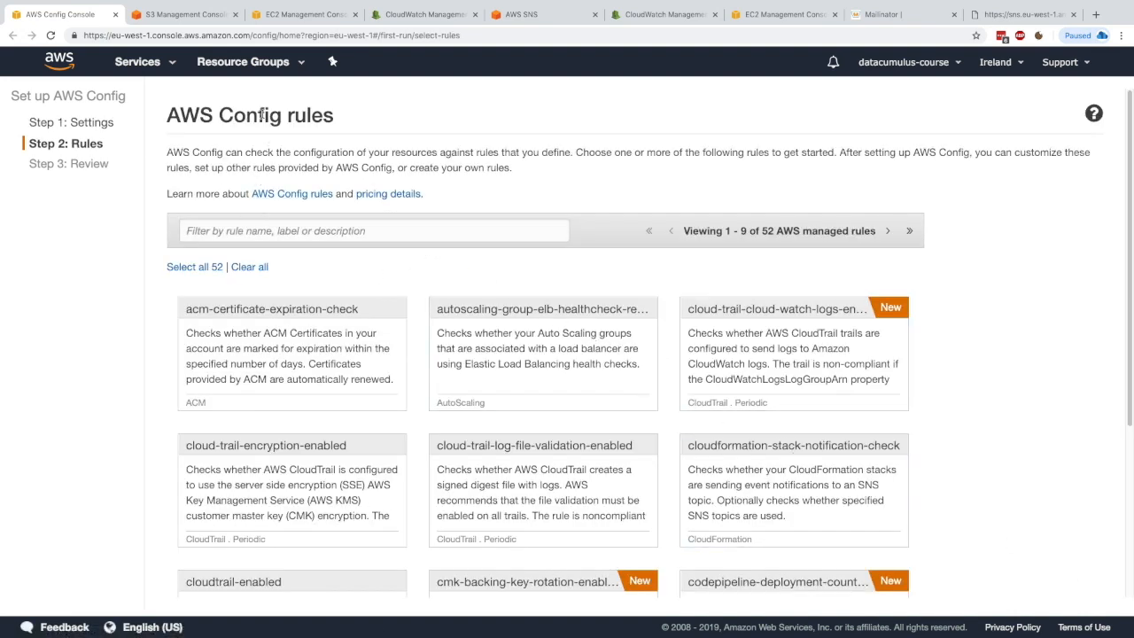
{"action": "left_click", "coordinate": [476, 228]}
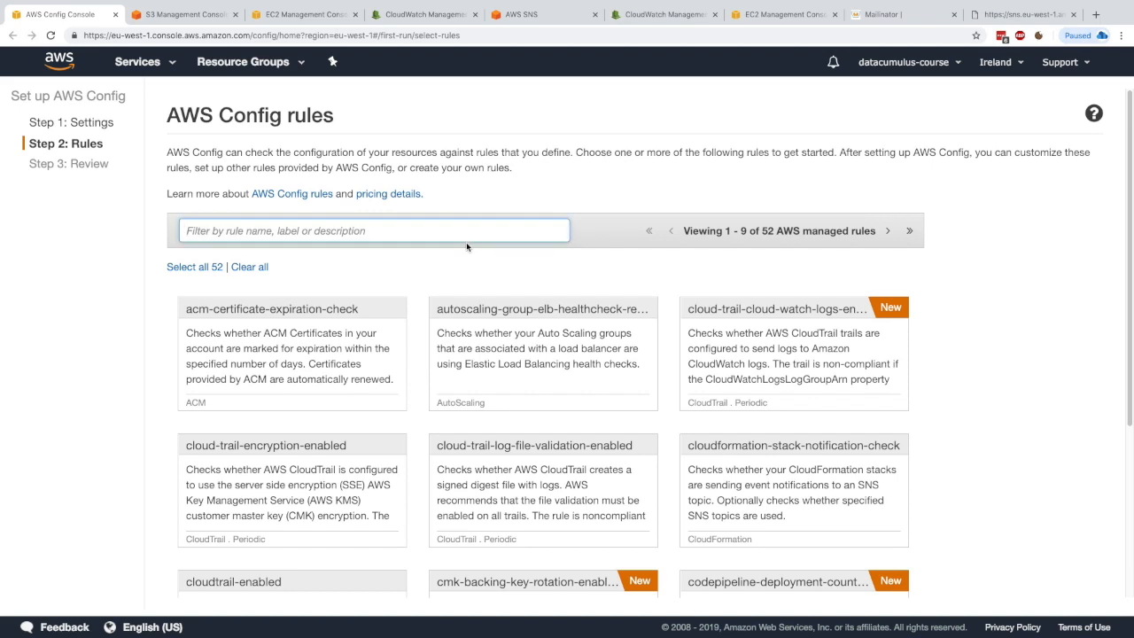
{"action": "scroll", "coordinate": [479, 280], "scroll_direction": "down", "scroll_amount": 3}
{"action": "scroll", "coordinate": [478, 354], "scroll_direction": "down", "scroll_amount": 2}
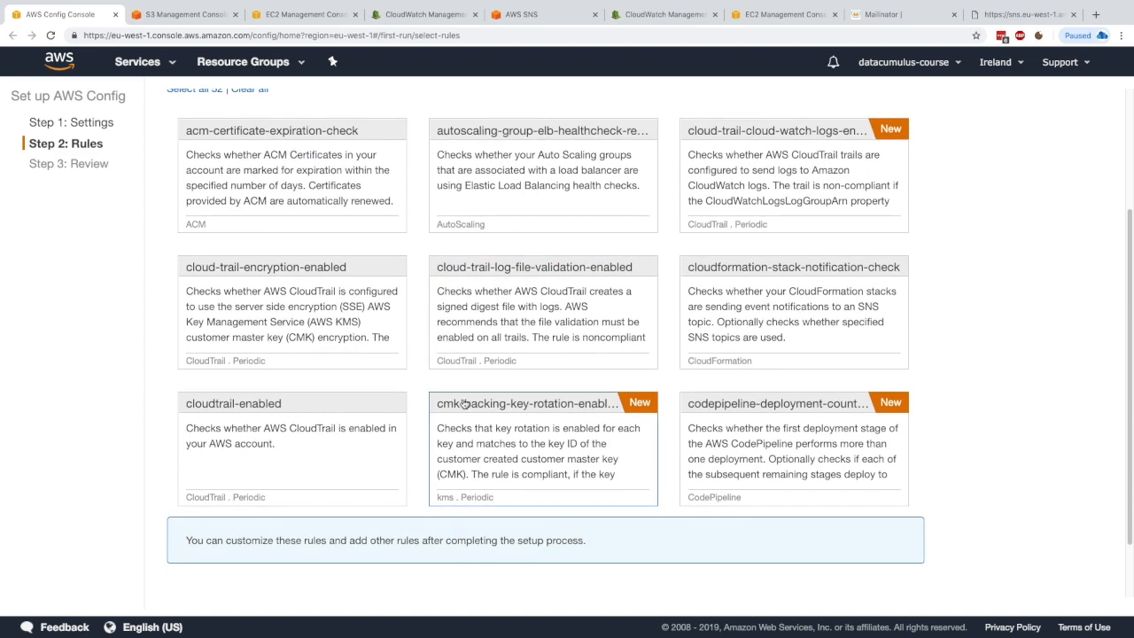
{"action": "scroll", "coordinate": [729, 426], "scroll_direction": "up", "scroll_amount": 3}
{"action": "scroll", "coordinate": [729, 426], "scroll_direction": "down", "scroll_amount": 3}
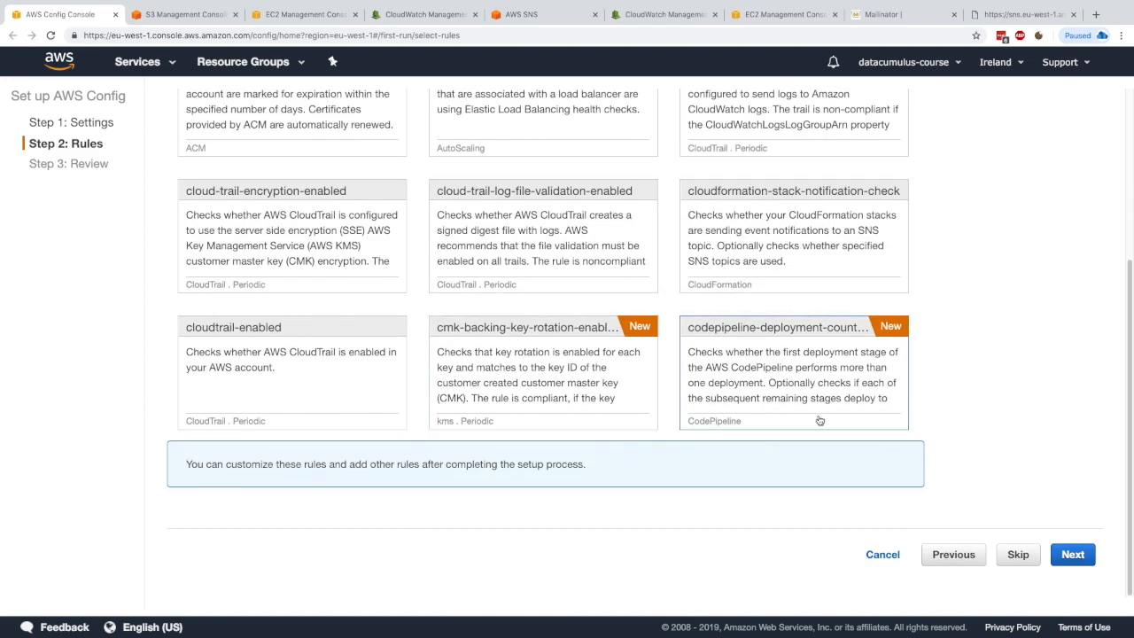
{"action": "left_click", "coordinate": [1017, 554]}
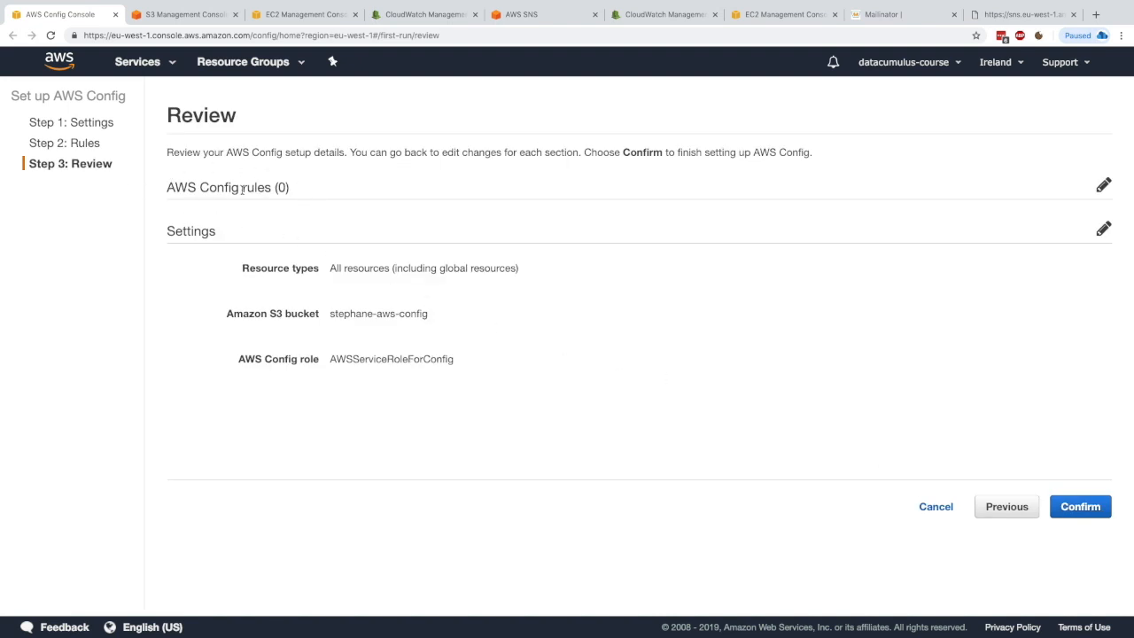
Step: Review the setup summary and confirm the AWS Config setup
{"action": "left_click_drag", "start_coordinate": [261, 270], "coordinate": [391, 273]}
{"action": "left_click", "coordinate": [390, 273]}
{"action": "left_click", "coordinate": [1059, 500]}
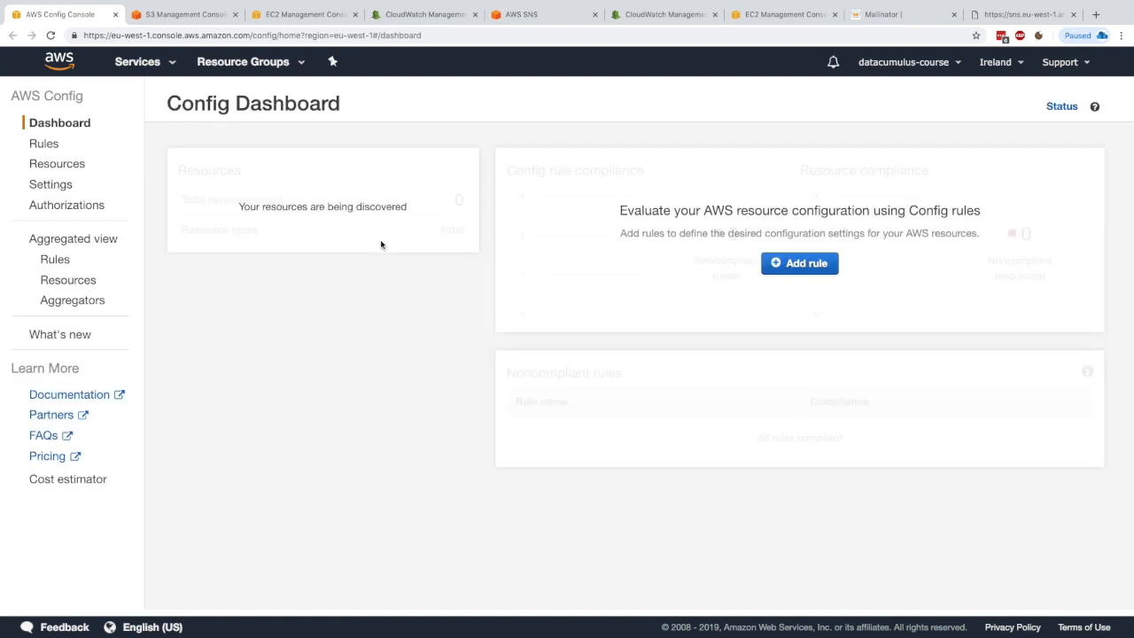
Step: Open the details of the launch-wizard-3 EC2 security group from the discovered resources
{"action": "triple_click", "coordinate": [325, 207]}
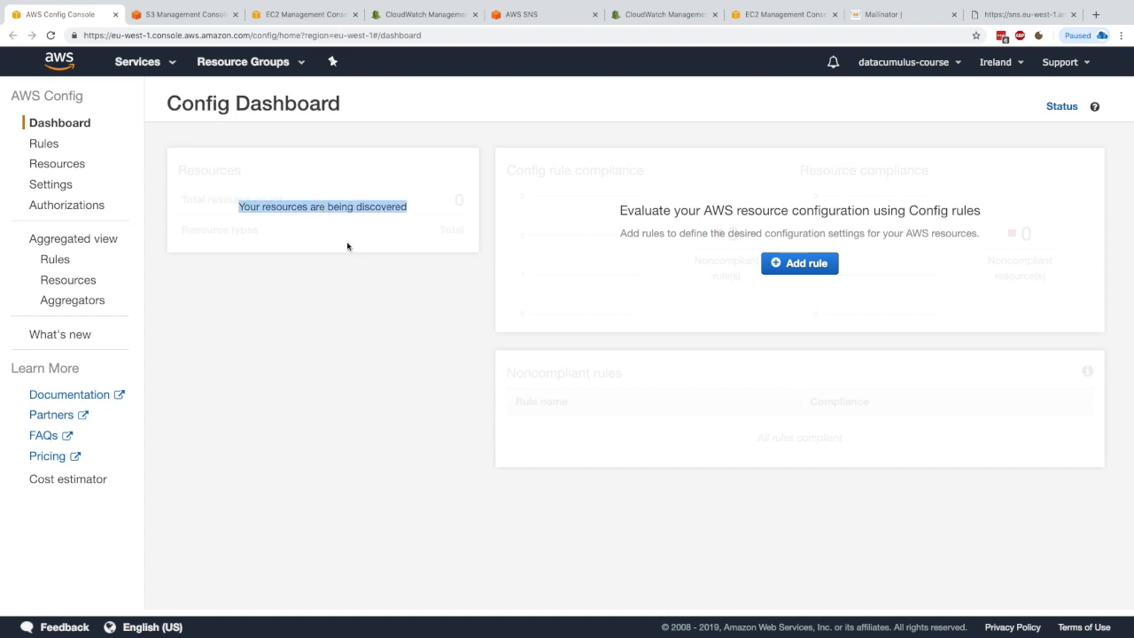
{"action": "left_click", "coordinate": [367, 257]}
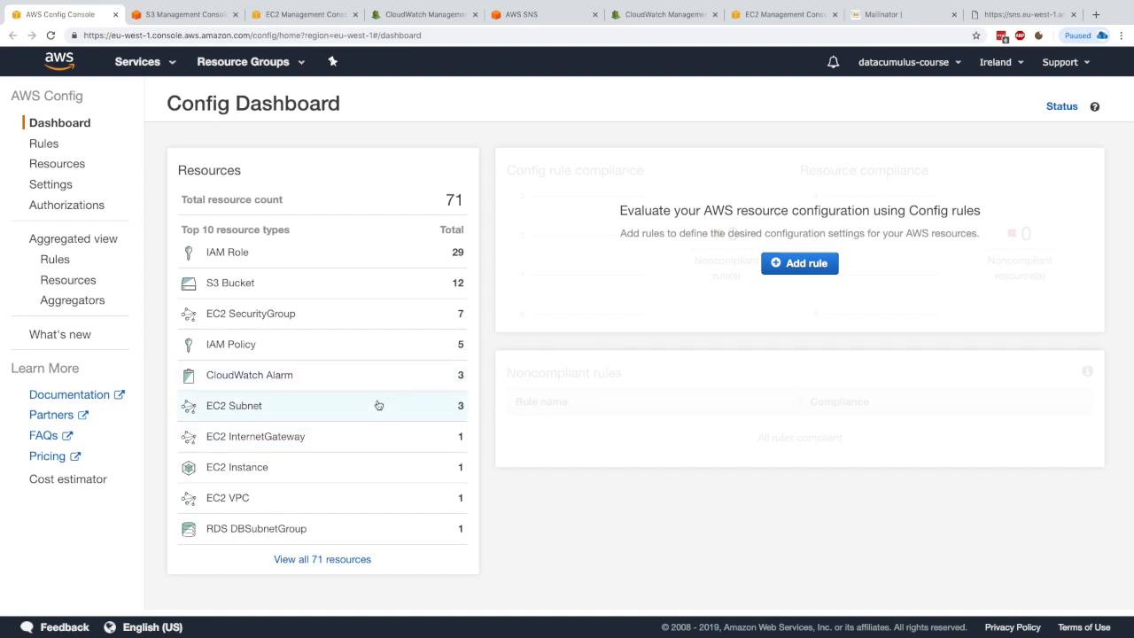
{"action": "left_click", "coordinate": [358, 310]}
{"action": "left_click", "coordinate": [301, 364]}
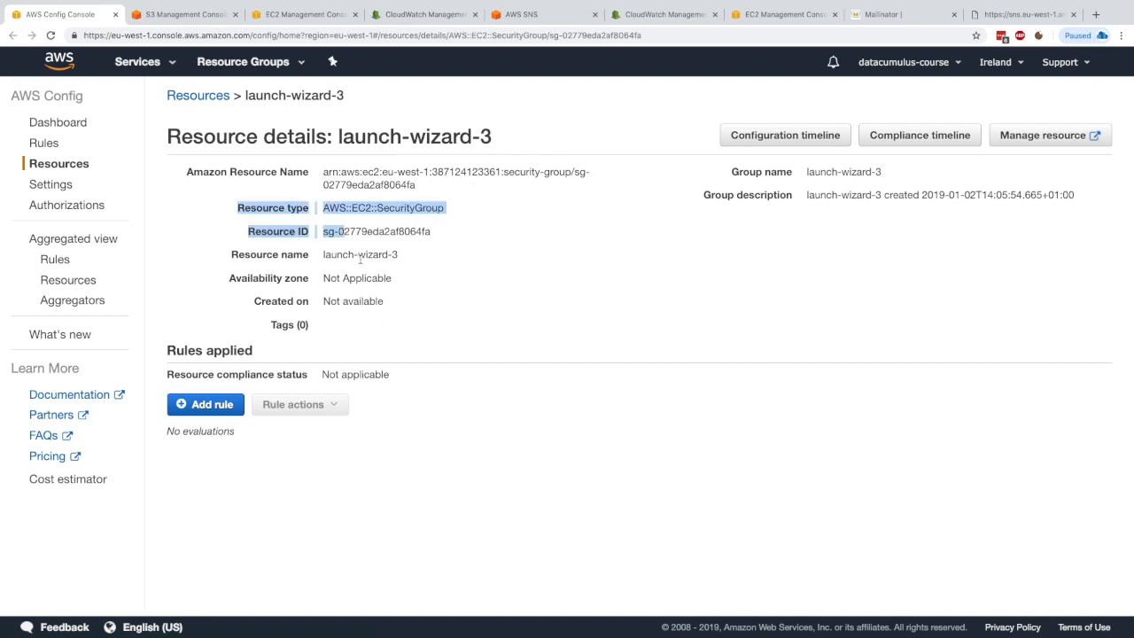
Step: Open the security group's configuration timeline and examine its configuration details
{"action": "left_click", "coordinate": [744, 135]}
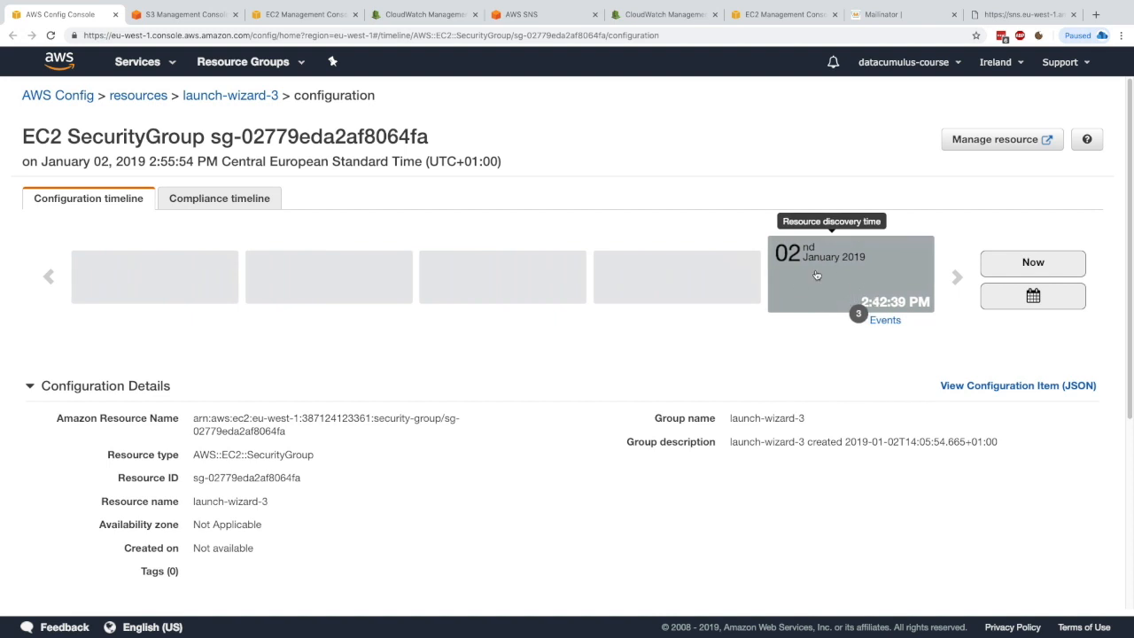
{"action": "scroll", "coordinate": [816, 283], "scroll_direction": "down", "scroll_amount": 1}
{"action": "scroll", "coordinate": [803, 280], "scroll_direction": "down", "scroll_amount": 1}
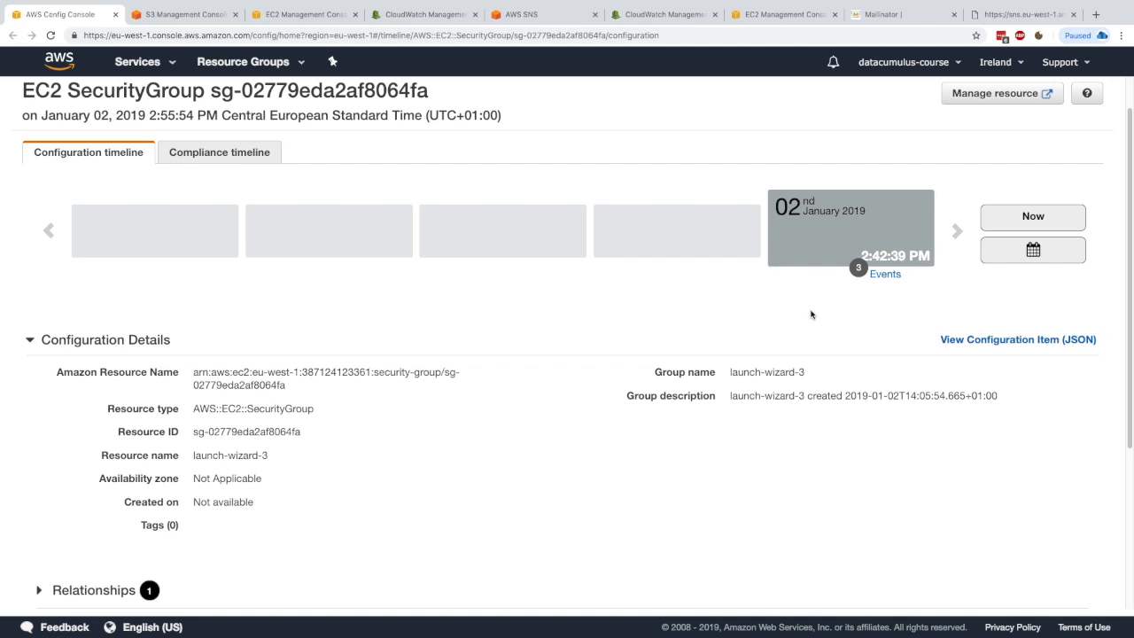
{"action": "scroll", "coordinate": [813, 315], "scroll_direction": "up", "scroll_amount": 1}
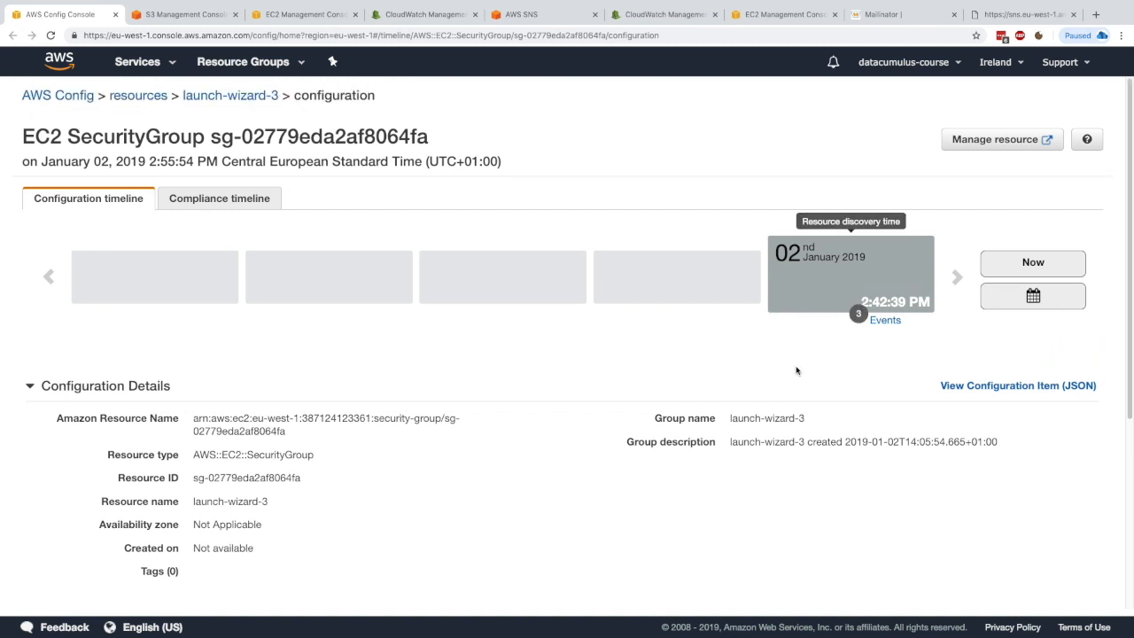
{"action": "left_click_drag", "start_coordinate": [350, 418], "coordinate": [286, 431]}
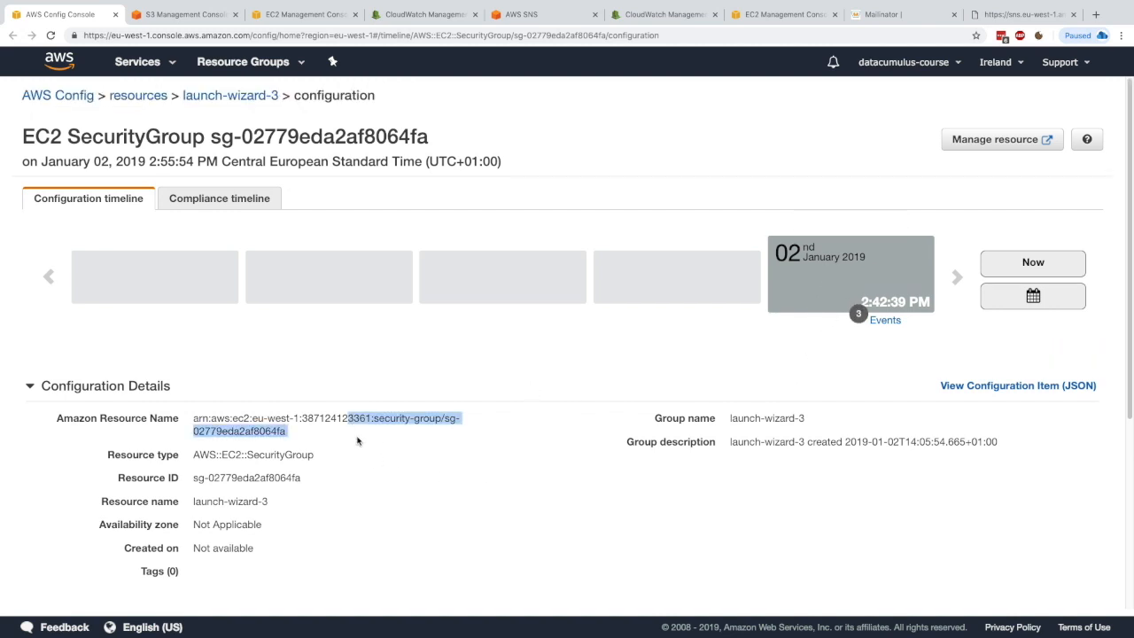
{"action": "left_click", "coordinate": [286, 432]}
Step: Open the security group's compliance timeline, then go back to the Config dashboard
{"action": "left_click", "coordinate": [226, 202]}
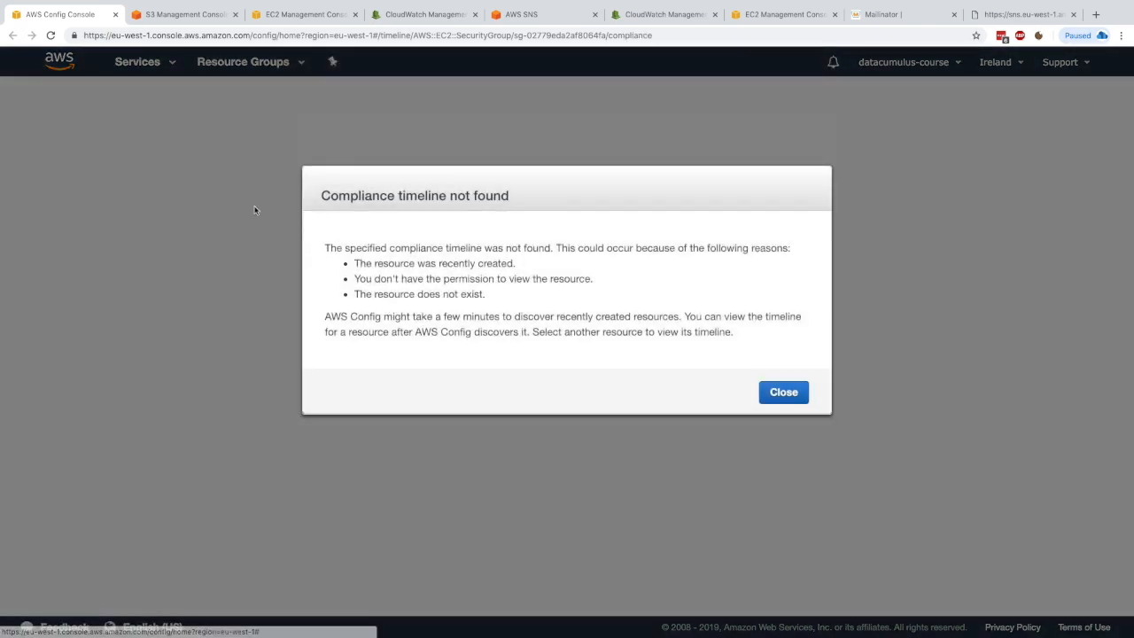
{"action": "left_click_drag", "start_coordinate": [366, 196], "coordinate": [506, 196]}
{"action": "left_click", "coordinate": [507, 197]}
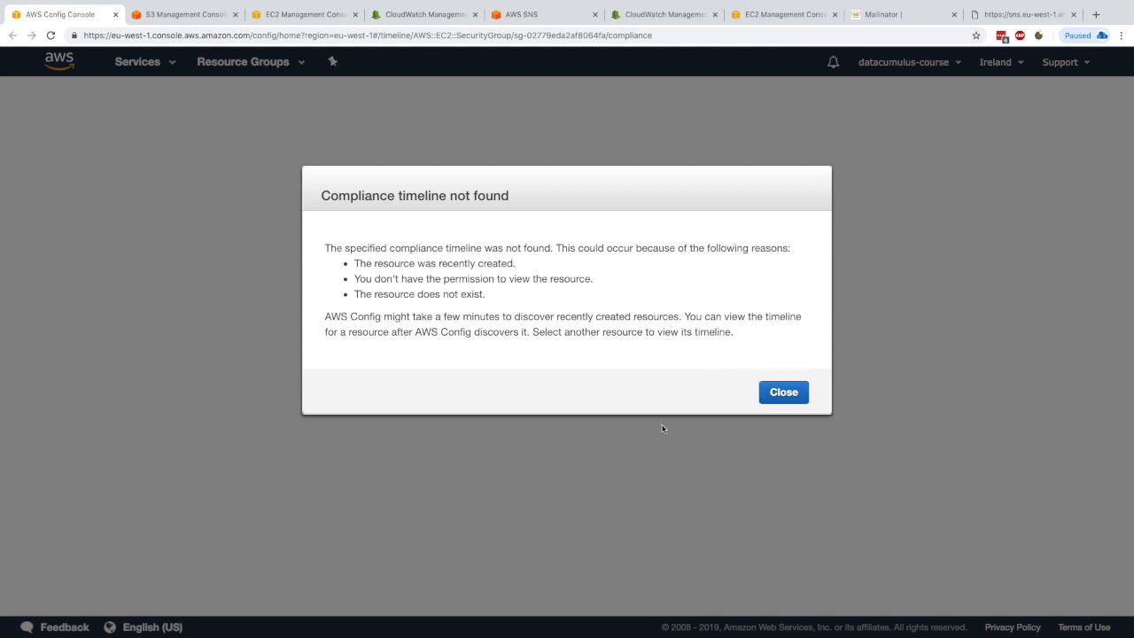
{"action": "left_click", "coordinate": [50, 36]}
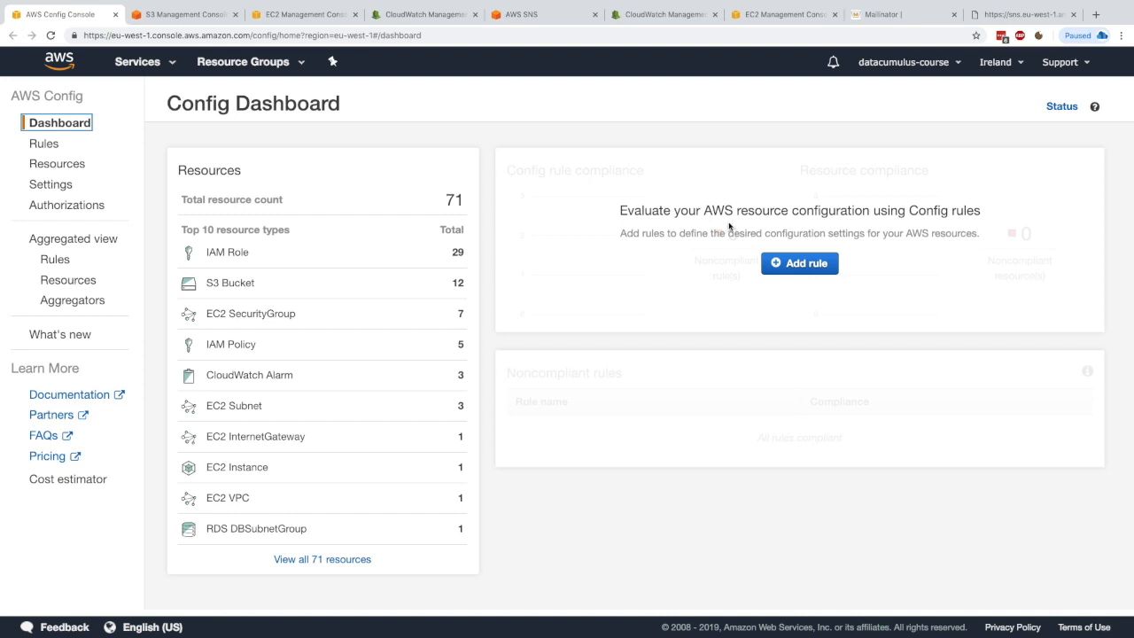
Step: Add a rule, choosing the approved-amis-by-id AWS managed rule, and read its configuration form
{"action": "left_click", "coordinate": [783, 259]}
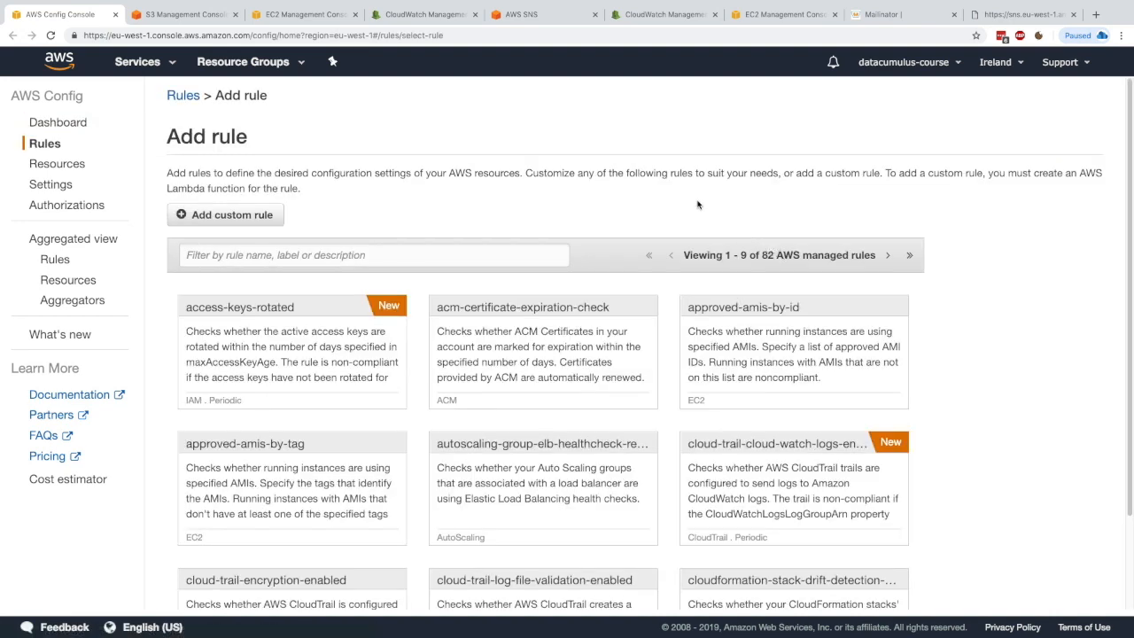
{"action": "scroll", "coordinate": [778, 248], "scroll_direction": "down", "scroll_amount": 1}
{"action": "left_click_drag", "start_coordinate": [763, 240], "coordinate": [767, 240]}
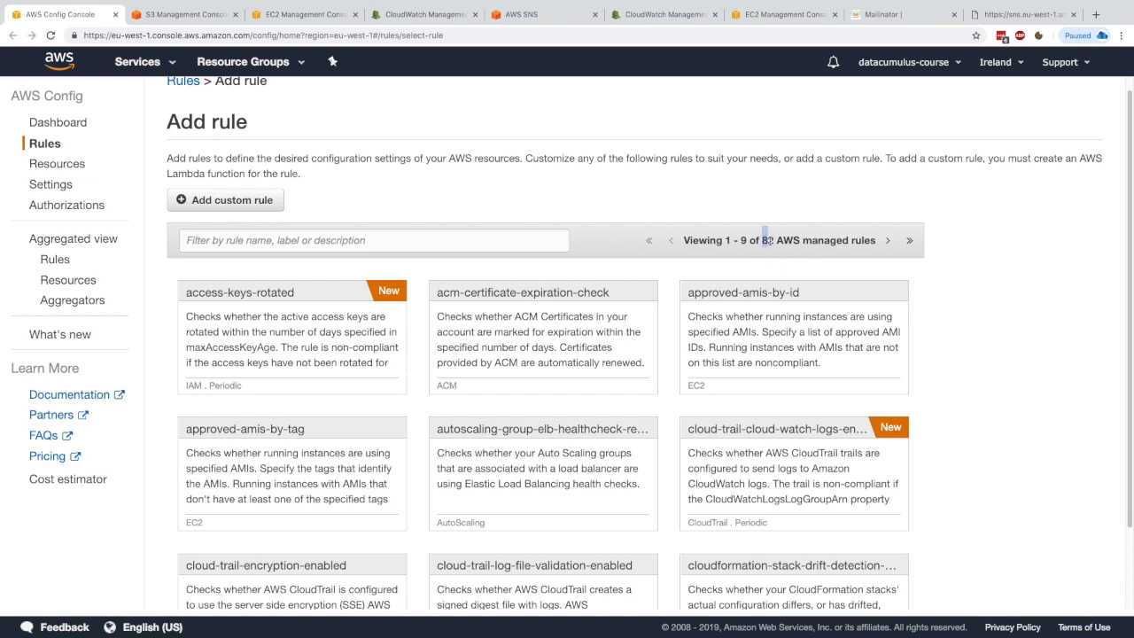
{"action": "left_click", "coordinate": [795, 240]}
{"action": "scroll", "coordinate": [796, 240], "scroll_direction": "down", "scroll_amount": 1}
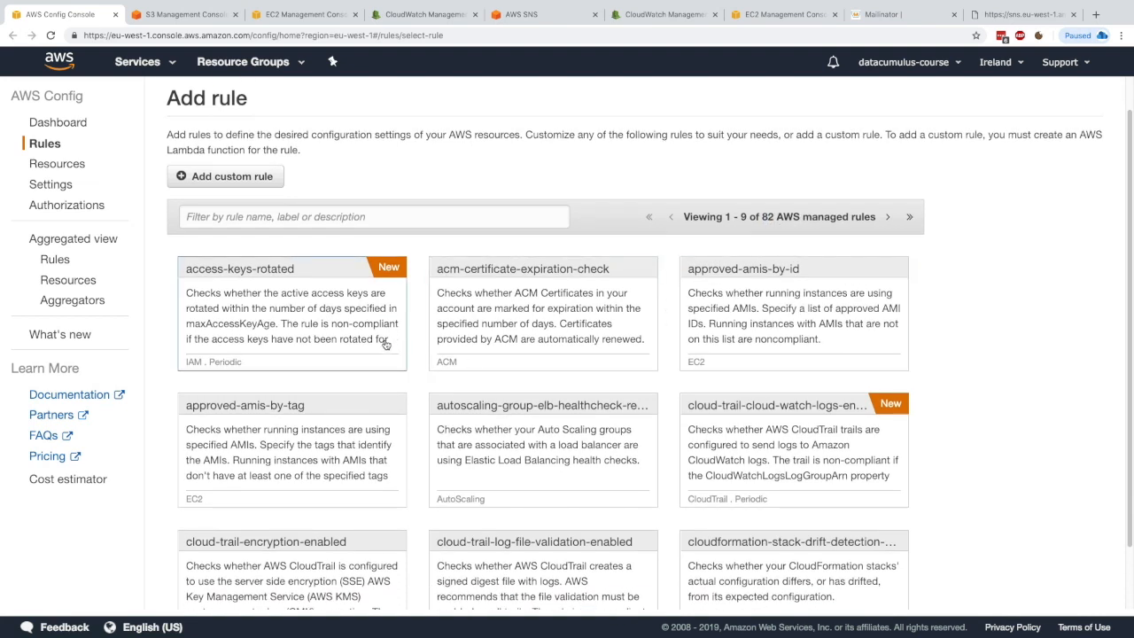
{"action": "scroll", "coordinate": [390, 342], "scroll_direction": "down", "scroll_amount": 1}
{"action": "scroll", "coordinate": [396, 327], "scroll_direction": "down", "scroll_amount": 2}
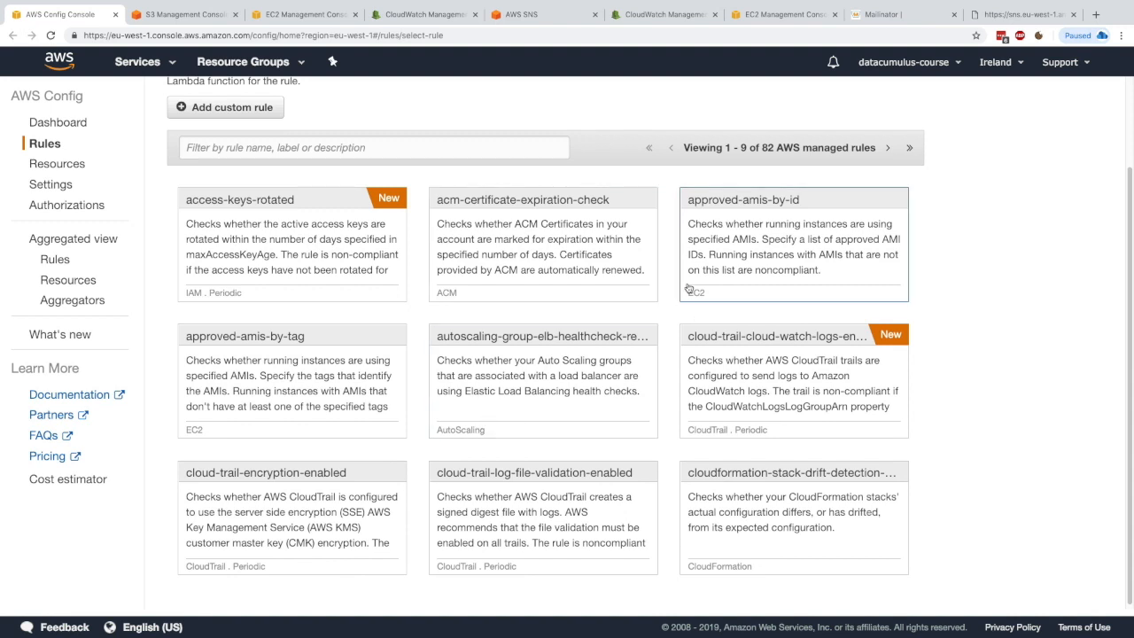
{"action": "left_click", "coordinate": [725, 259]}
{"action": "scroll", "coordinate": [467, 269], "scroll_direction": "up", "scroll_amount": 2}
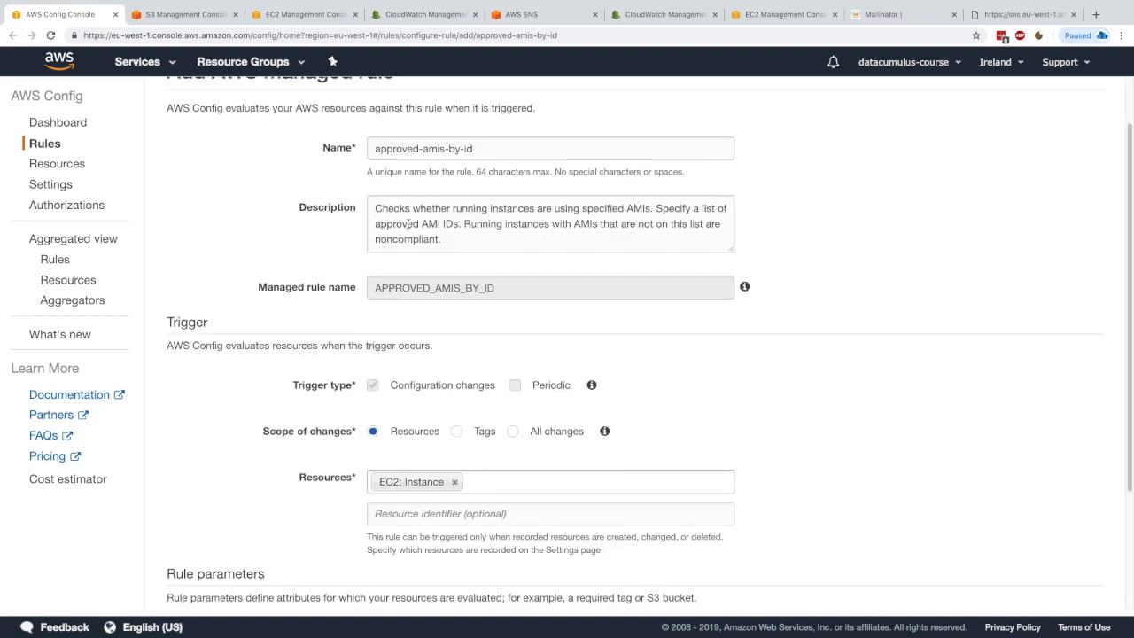
{"action": "scroll", "coordinate": [349, 188], "scroll_direction": "up", "scroll_amount": 1}
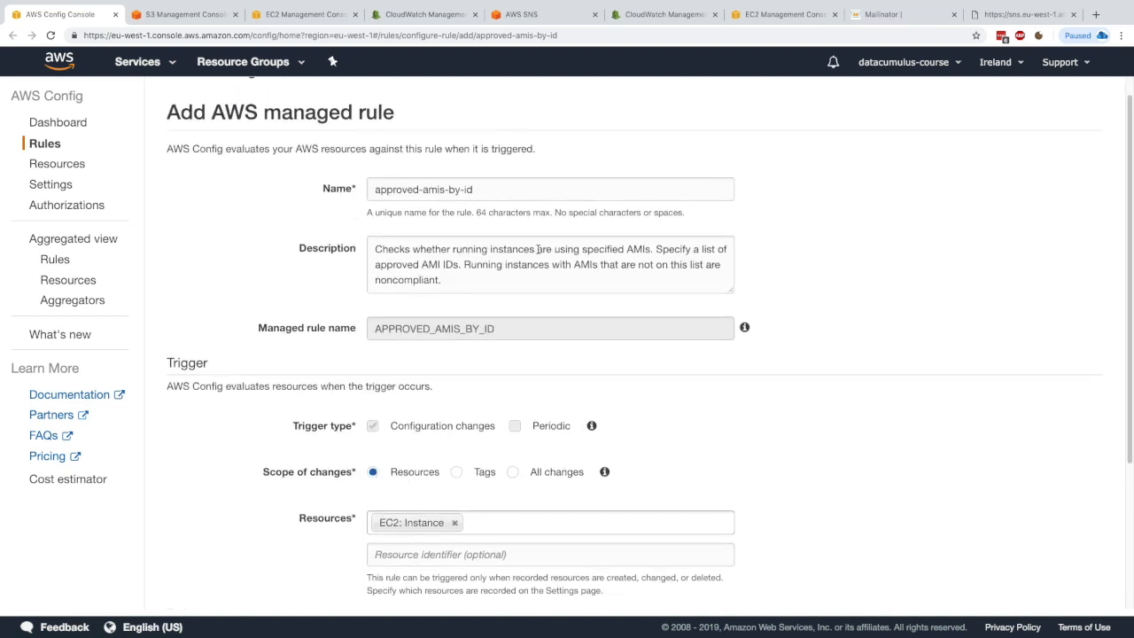
{"action": "left_click_drag", "start_coordinate": [440, 249], "coordinate": [472, 277]}
{"action": "left_click", "coordinate": [456, 264]}
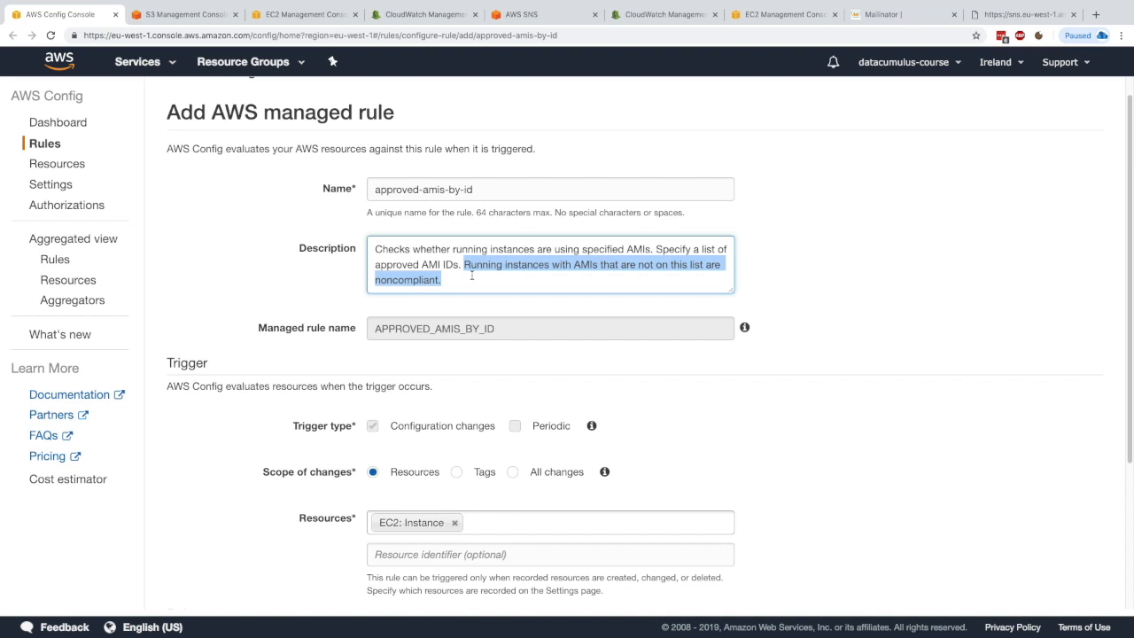
{"action": "left_click", "coordinate": [471, 275]}
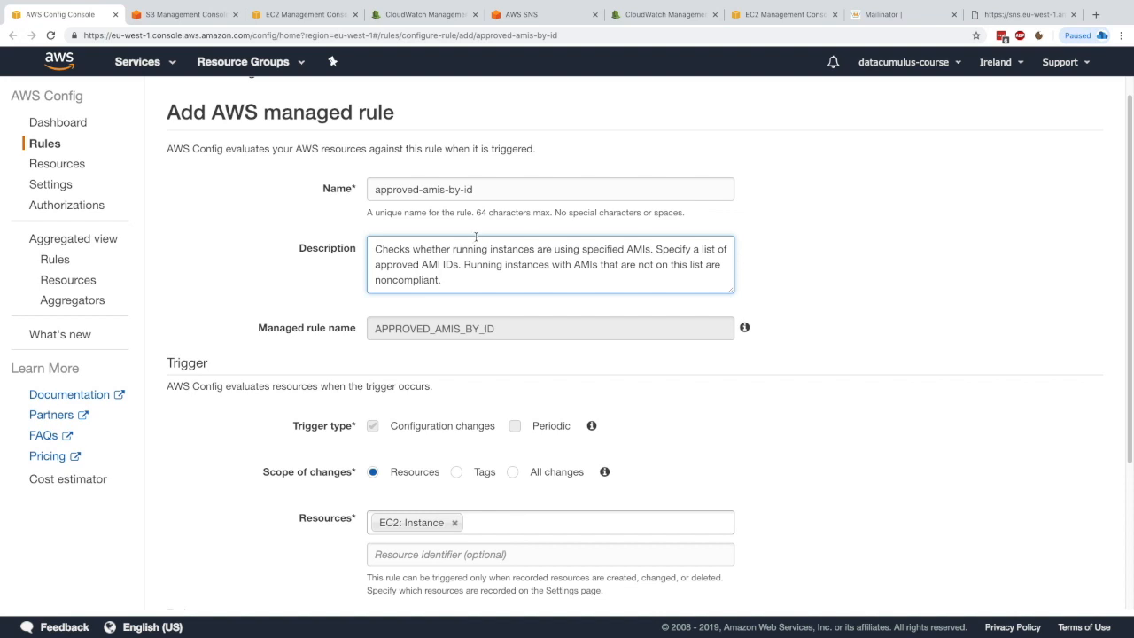
Step: Review the approved-amis-by-id rule form and cancel it without saving
{"action": "left_click", "coordinate": [438, 186]}
{"action": "scroll", "coordinate": [443, 213], "scroll_direction": "down", "scroll_amount": 3}
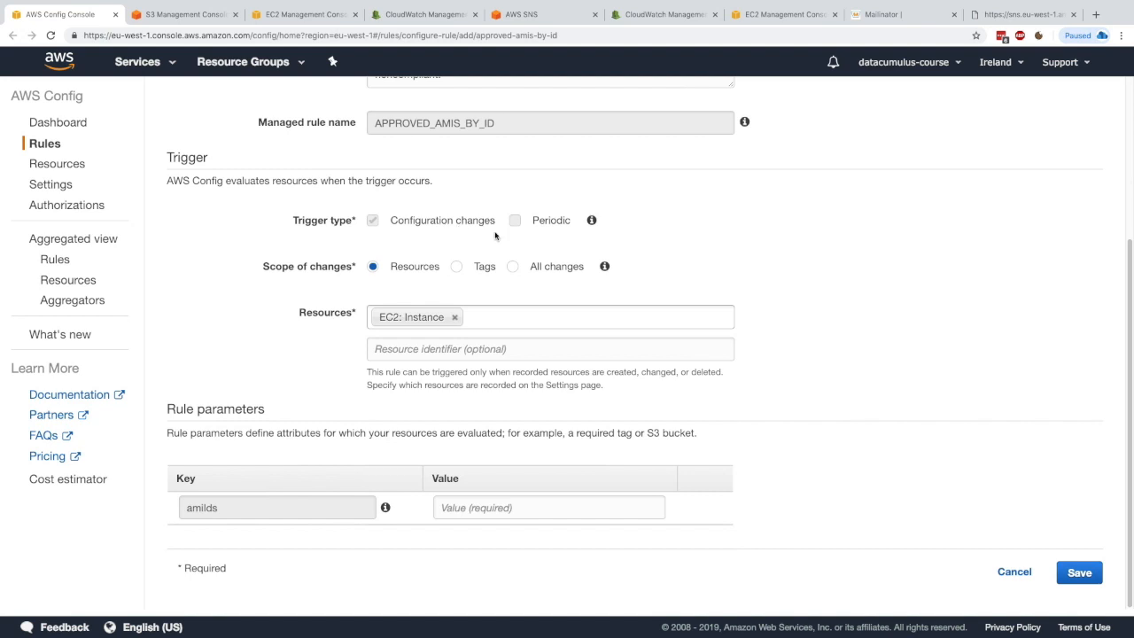
{"action": "scroll", "coordinate": [446, 238], "scroll_direction": "up", "scroll_amount": 3}
{"action": "scroll", "coordinate": [438, 253], "scroll_direction": "down", "scroll_amount": 2}
{"action": "scroll", "coordinate": [447, 222], "scroll_direction": "up", "scroll_amount": 2}
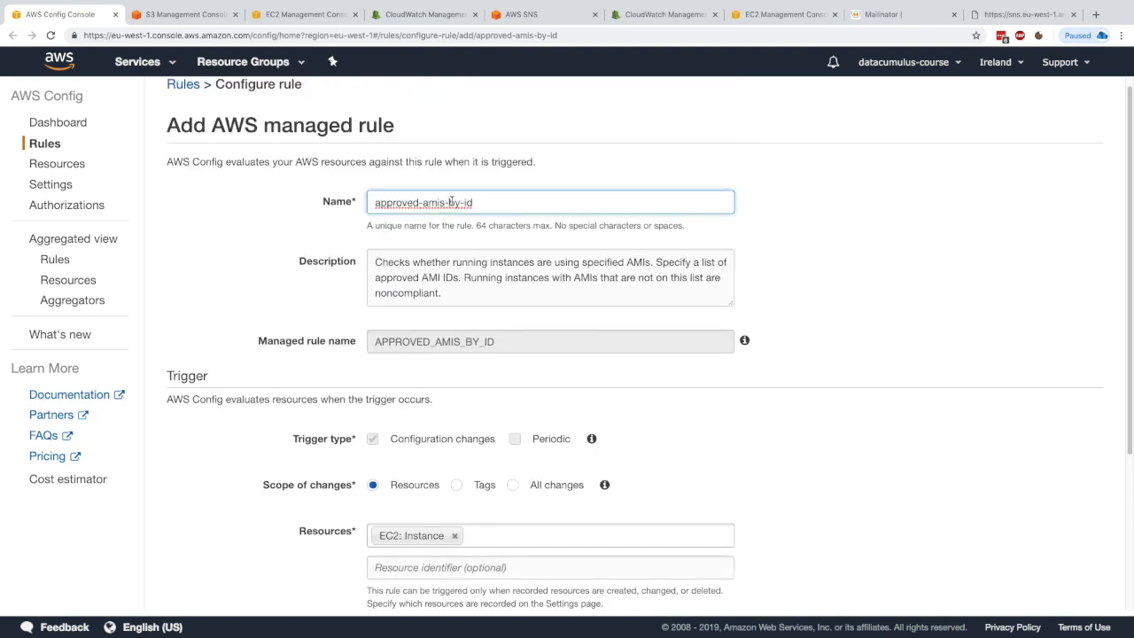
{"action": "scroll", "coordinate": [462, 213], "scroll_direction": "down", "scroll_amount": 5}
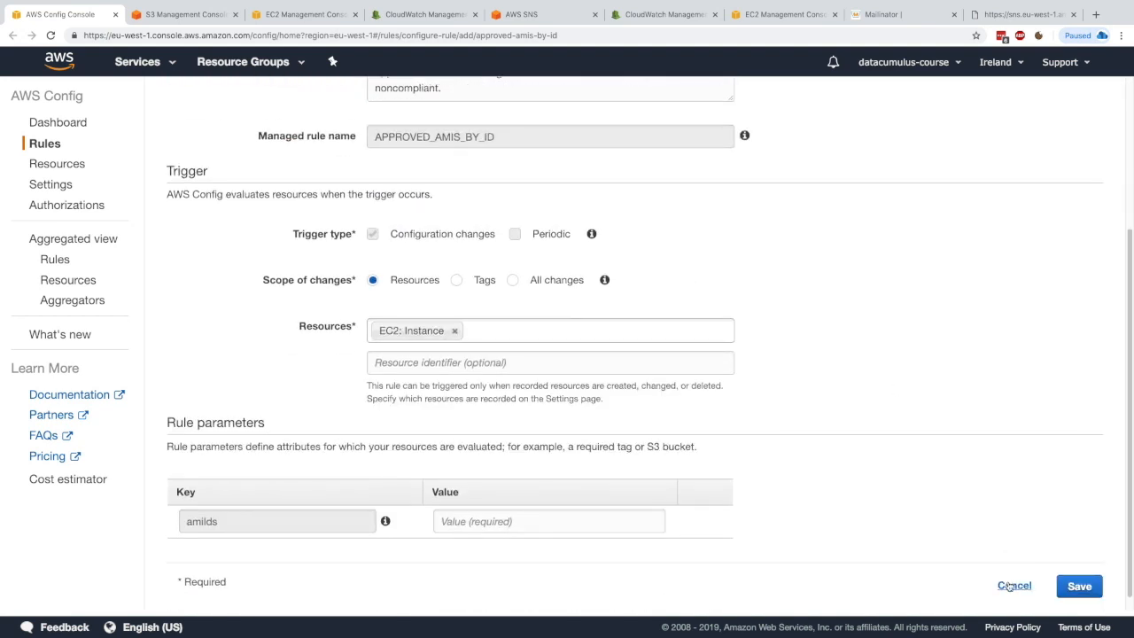
{"action": "left_click", "coordinate": [1012, 585]}
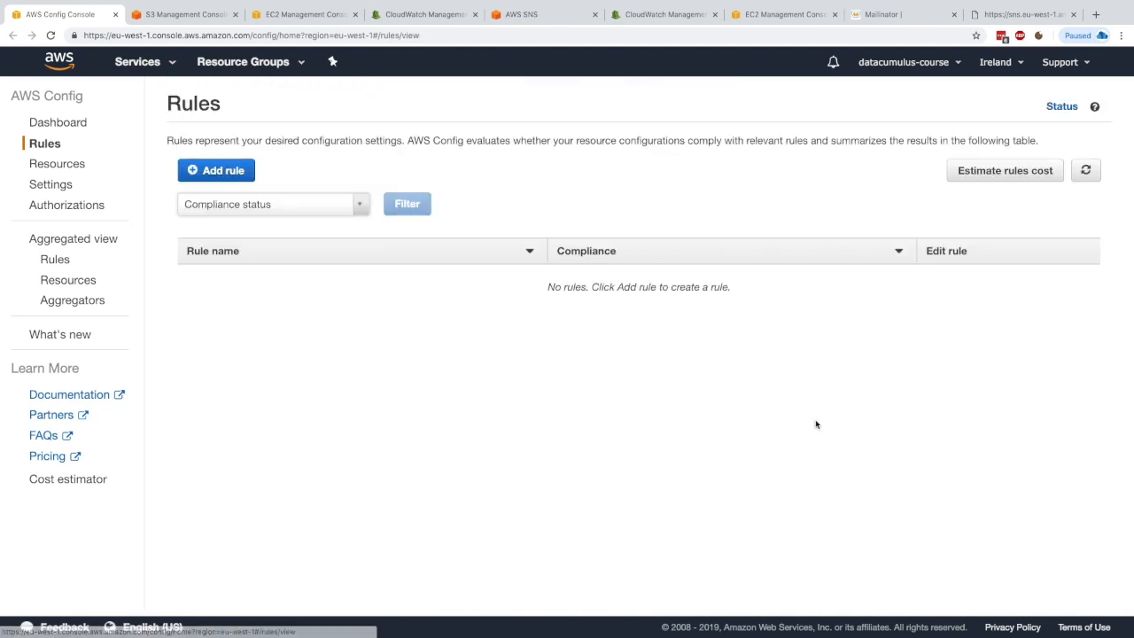
Step: Start adding a new rule by searching the AWS managed rules for ssh and choosing restricted-ssh
{"action": "left_click", "coordinate": [216, 170]}
{"action": "left_click", "coordinate": [309, 250]}
{"action": "type", "text": "ssh"}
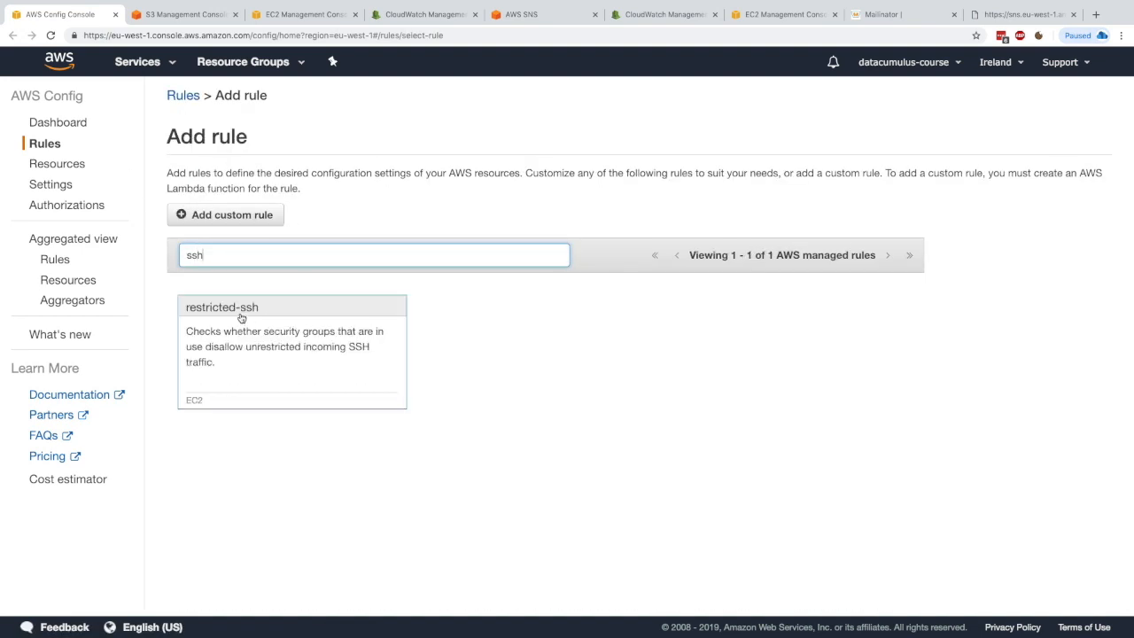
{"action": "left_click", "coordinate": [241, 317]}
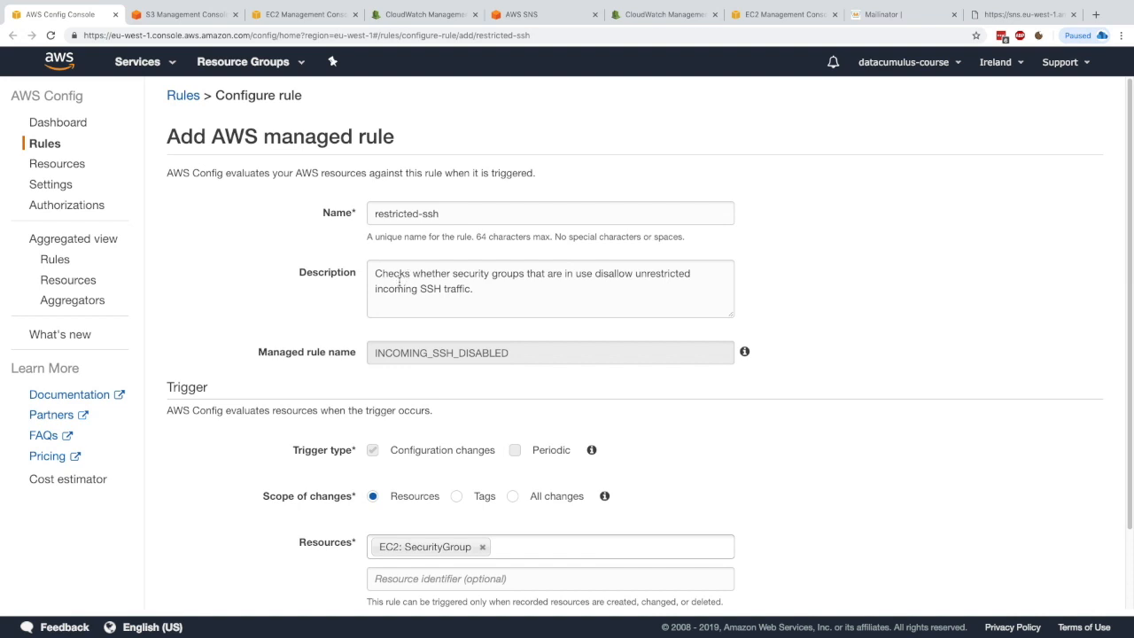
Step: Review the restricted-ssh rule's description, trigger and EC2 SecurityGroup scope, and save the rule with default settings
{"action": "left_click_drag", "start_coordinate": [385, 289], "coordinate": [475, 287]}
{"action": "left_click", "coordinate": [475, 287]}
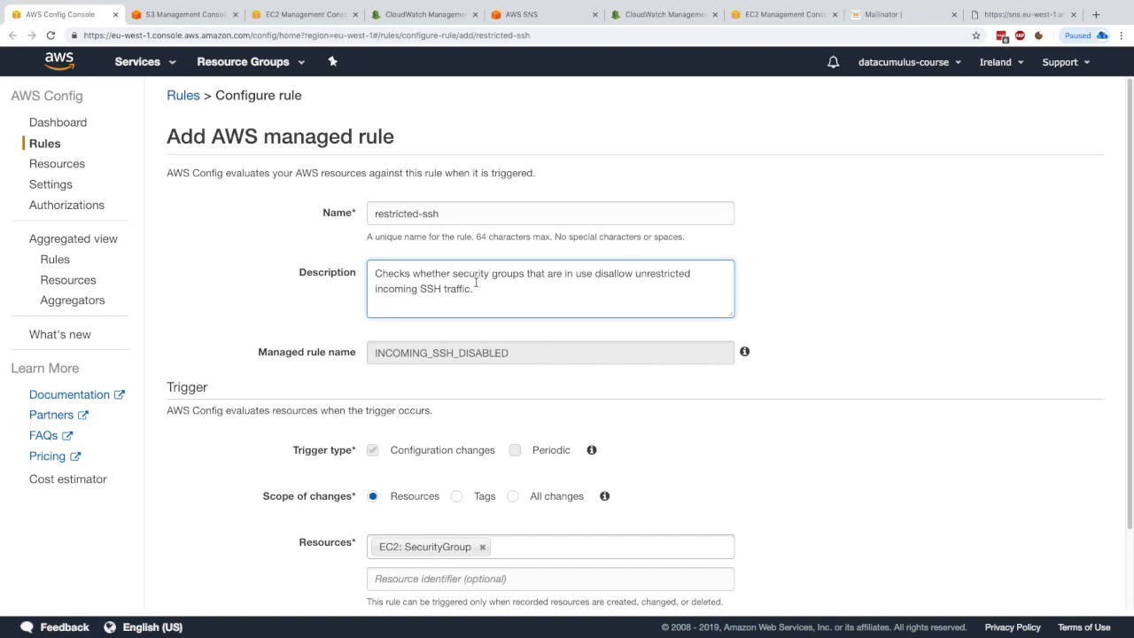
{"action": "scroll", "coordinate": [446, 305], "scroll_direction": "down", "scroll_amount": 2}
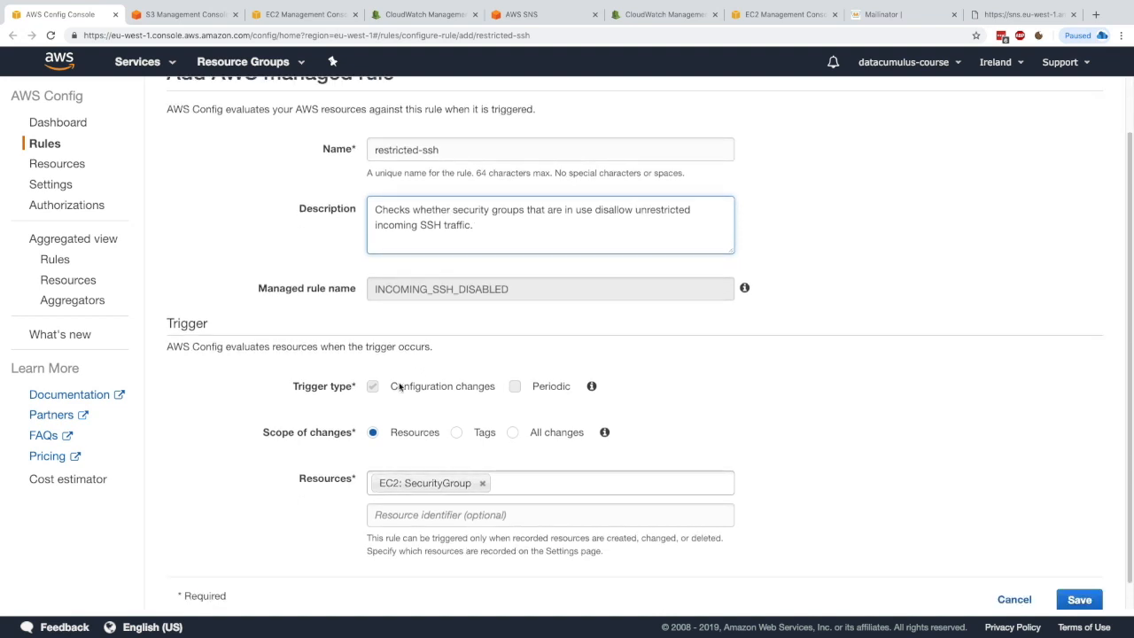
{"action": "left_click_drag", "start_coordinate": [391, 391], "coordinate": [493, 390]}
{"action": "left_click", "coordinate": [495, 389]}
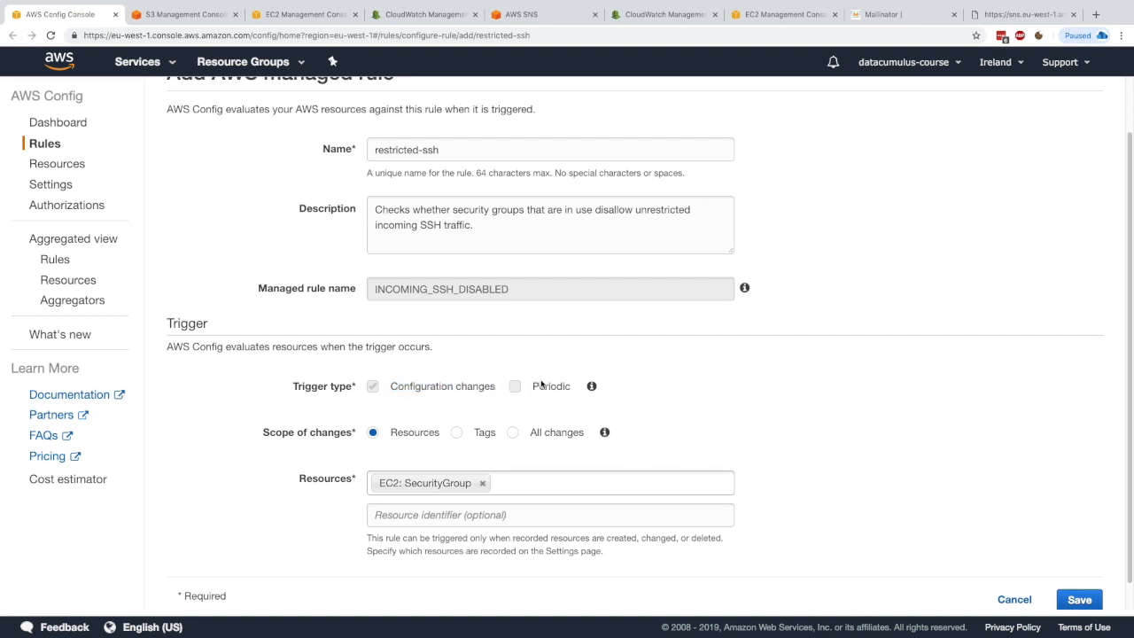
{"action": "double_click", "coordinate": [538, 388]}
{"action": "left_click", "coordinate": [554, 392]}
{"action": "scroll", "coordinate": [447, 405], "scroll_direction": "down", "scroll_amount": 1}
{"action": "left_click_drag", "start_coordinate": [392, 407], "coordinate": [426, 403]}
{"action": "left_click", "coordinate": [425, 404]}
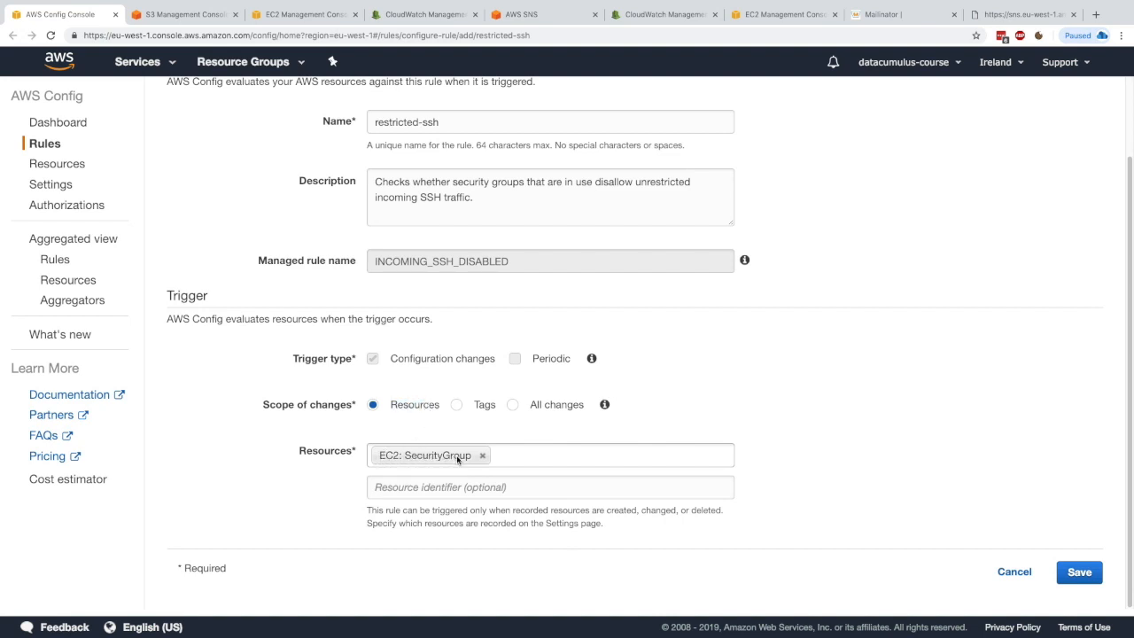
{"action": "scroll", "coordinate": [433, 443], "scroll_direction": "up", "scroll_amount": 1}
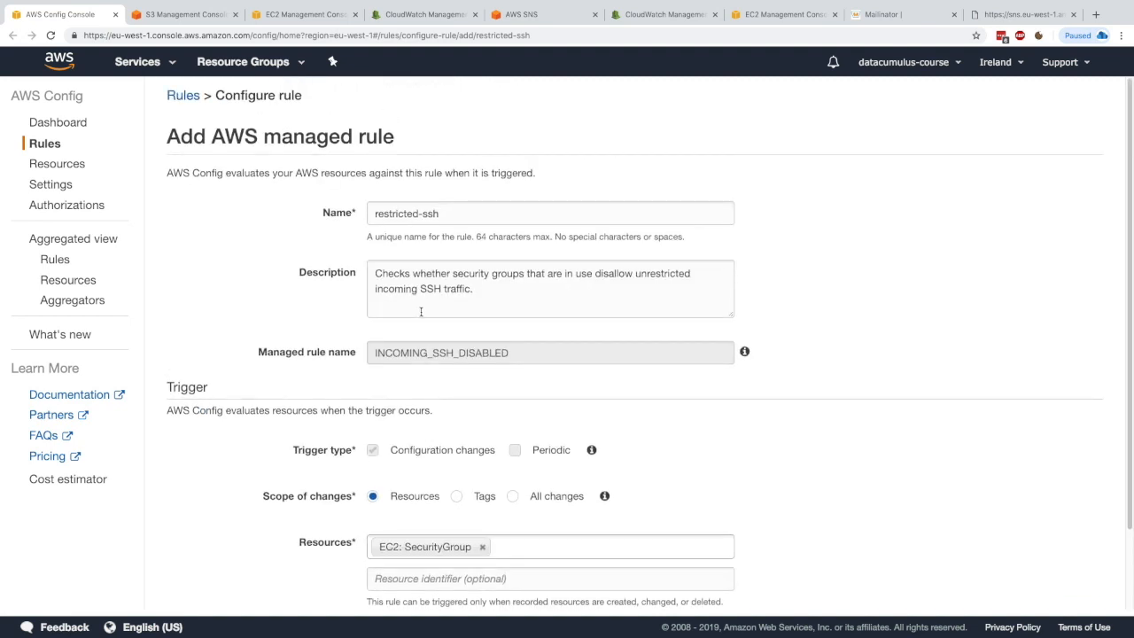
{"action": "triple_click", "coordinate": [431, 287]}
{"action": "left_click", "coordinate": [447, 293]}
{"action": "scroll", "coordinate": [461, 313], "scroll_direction": "down", "scroll_amount": 1}
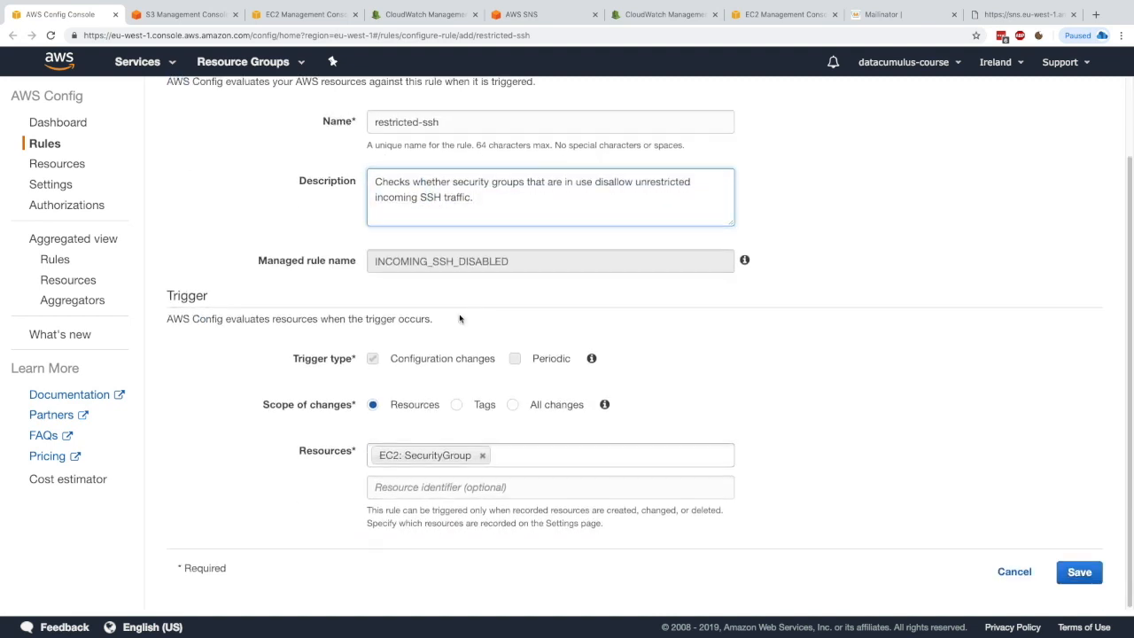
{"action": "left_click", "coordinate": [1081, 584]}
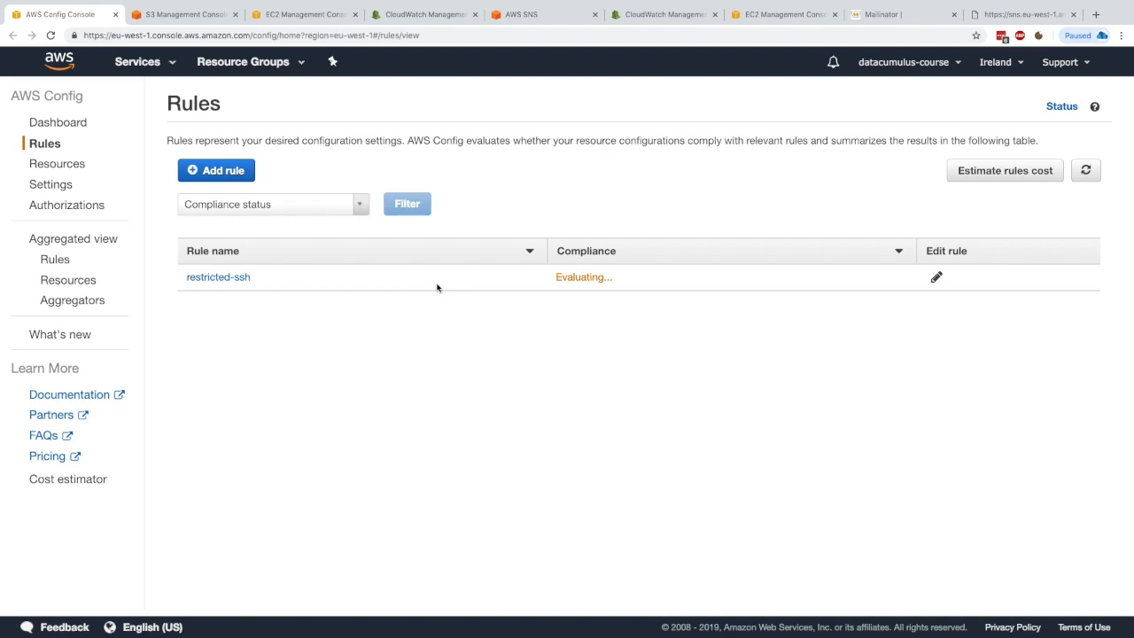
Step: Open the restricted-ssh rule's details and open a compliant and a noncompliant evaluated security group in new tabs
{"action": "left_click", "coordinate": [250, 278]}
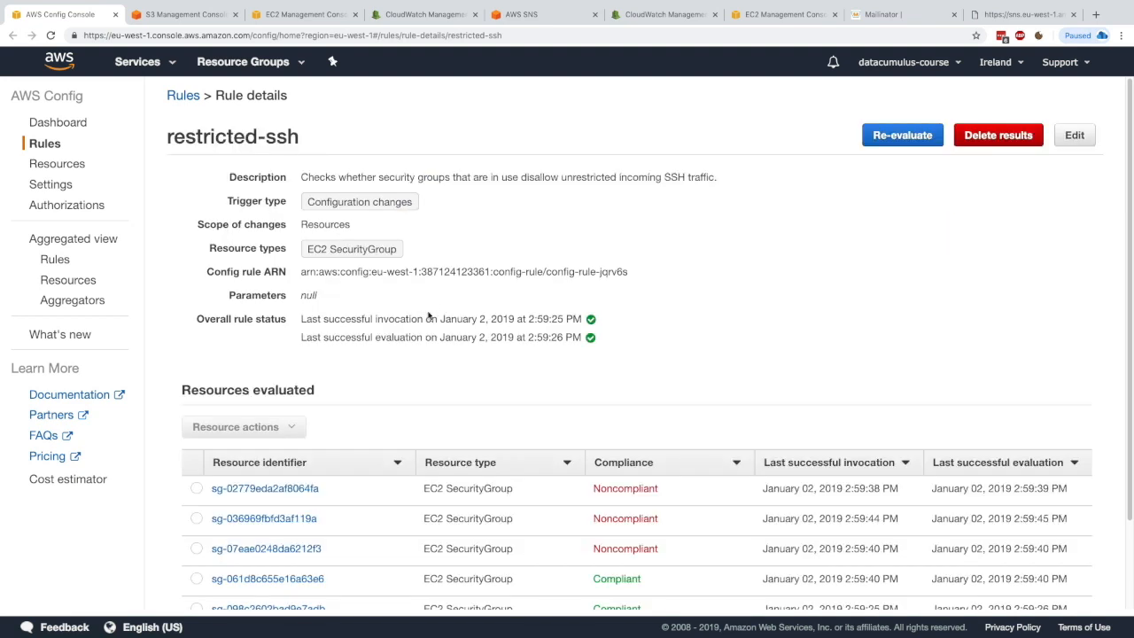
{"action": "scroll", "coordinate": [593, 446], "scroll_direction": "down", "scroll_amount": 2}
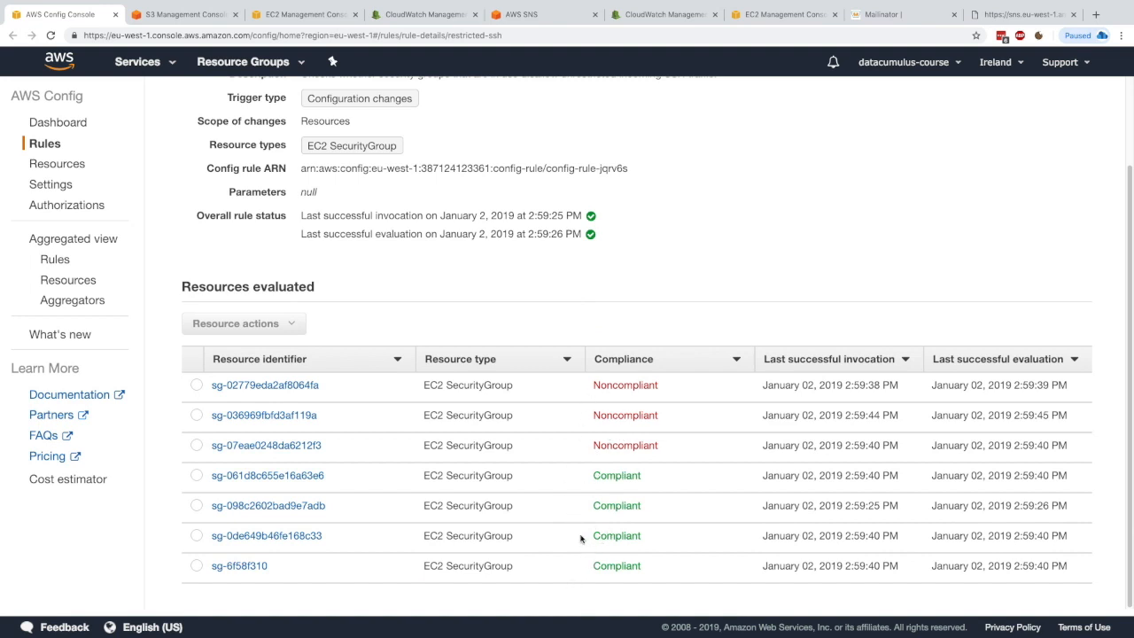
{"action": "middle_click", "coordinate": [266, 475]}
{"action": "middle_click", "coordinate": [266, 445]}
{"action": "left_click", "coordinate": [151, 15]}
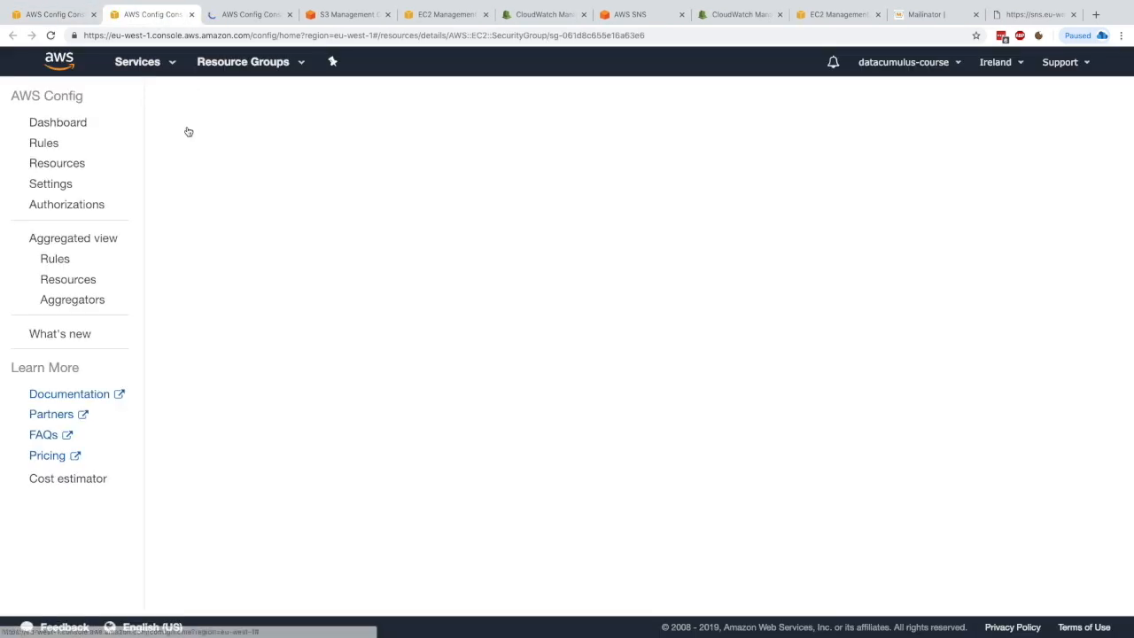
Step: Examine the compliant rds-launch-wizard-2 security group and its inbound rules in the EC2 console
{"action": "left_click_drag", "start_coordinate": [357, 138], "coordinate": [476, 138]}
{"action": "left_click", "coordinate": [408, 137]}
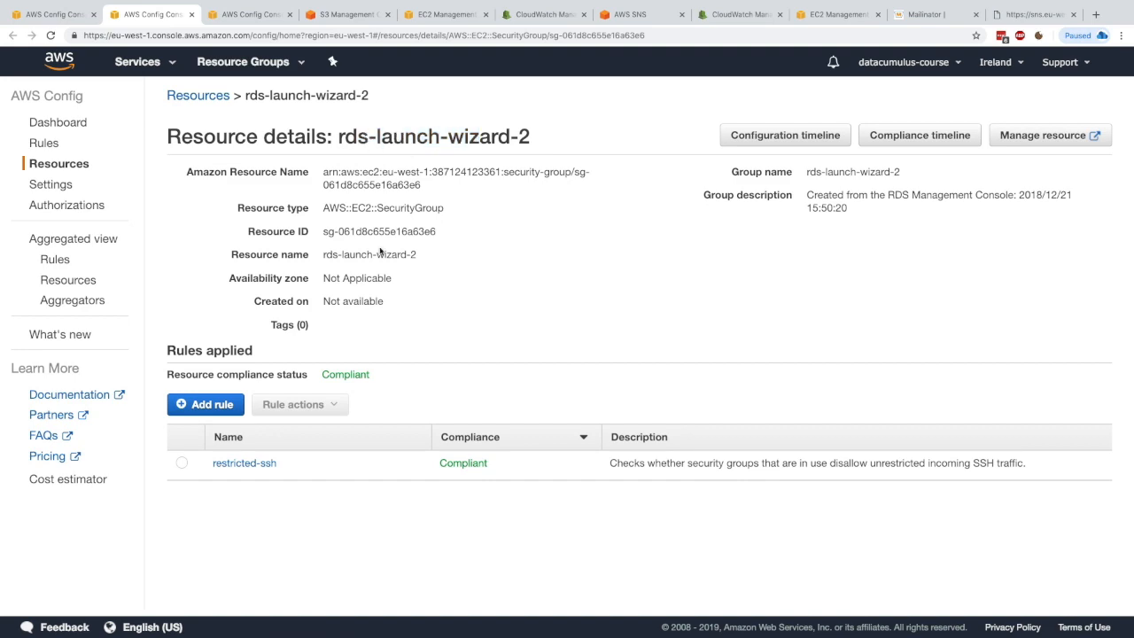
{"action": "left_click", "coordinate": [266, 466]}
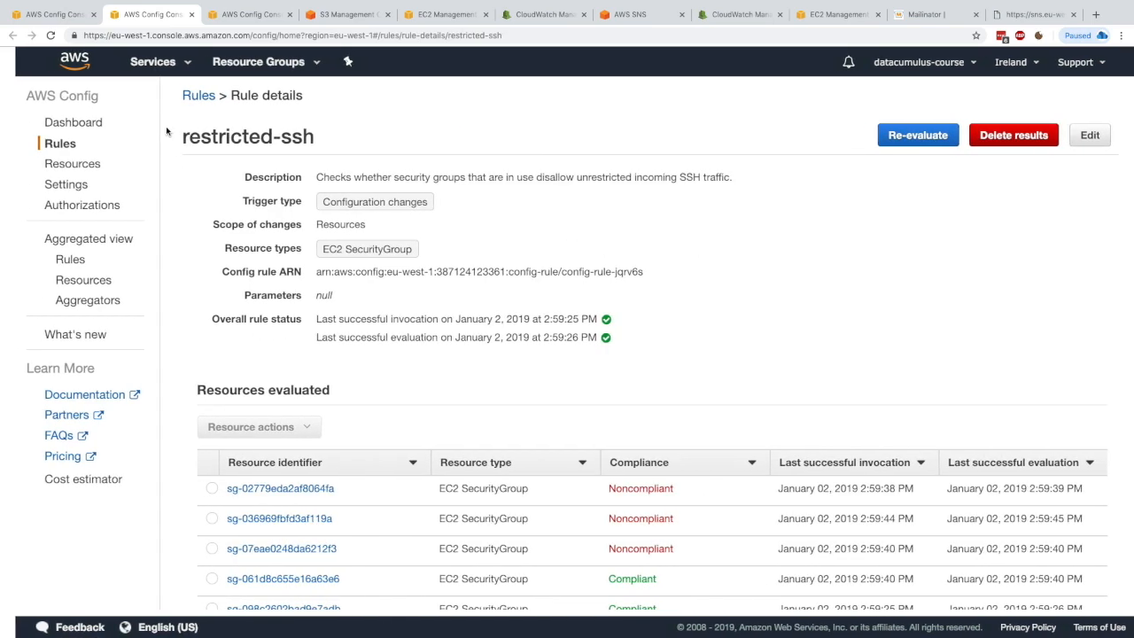
{"action": "left_click", "coordinate": [288, 578]}
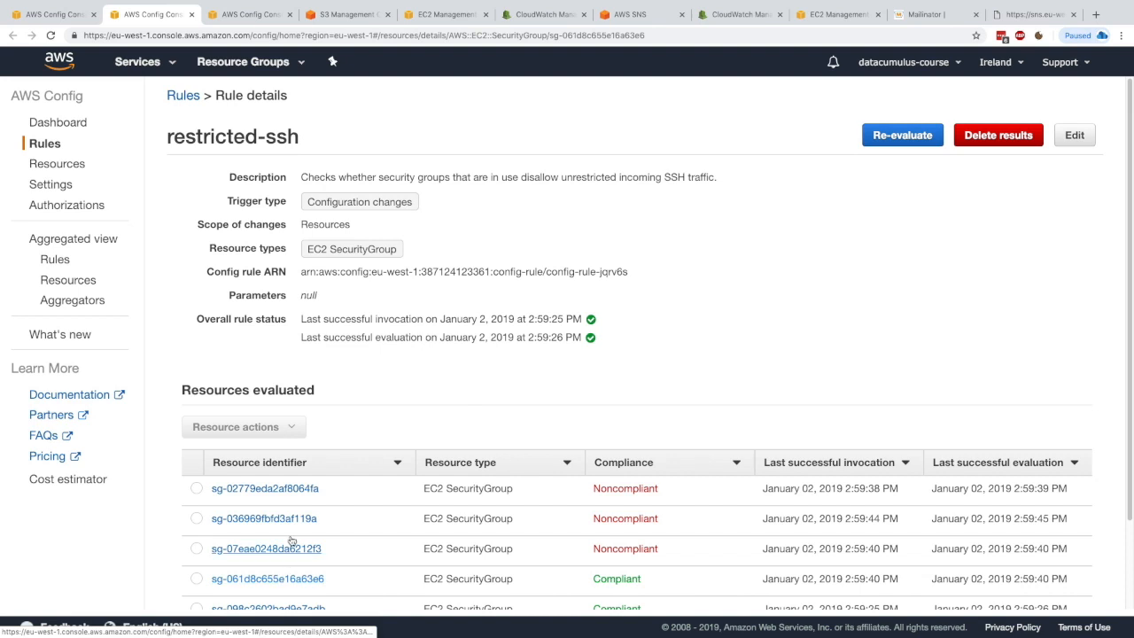
{"action": "left_click_drag", "start_coordinate": [339, 140], "coordinate": [478, 139]}
{"action": "left_click", "coordinate": [496, 138]}
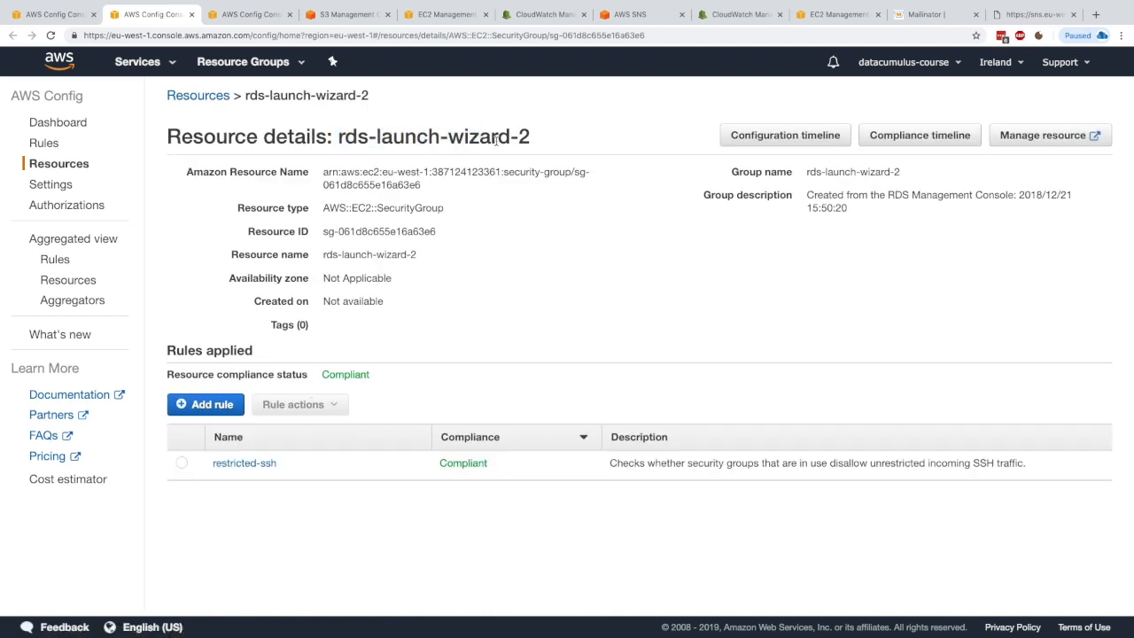
{"action": "left_click", "coordinate": [1077, 140]}
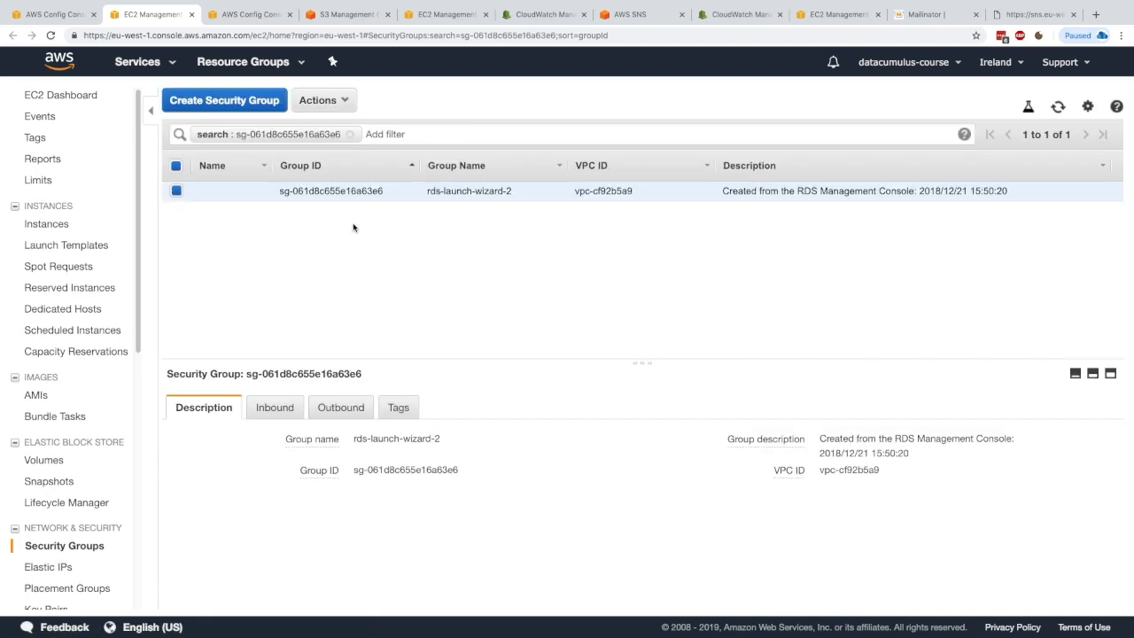
{"action": "left_click_drag", "start_coordinate": [352, 362], "coordinate": [349, 263]}
{"action": "left_click", "coordinate": [274, 306]}
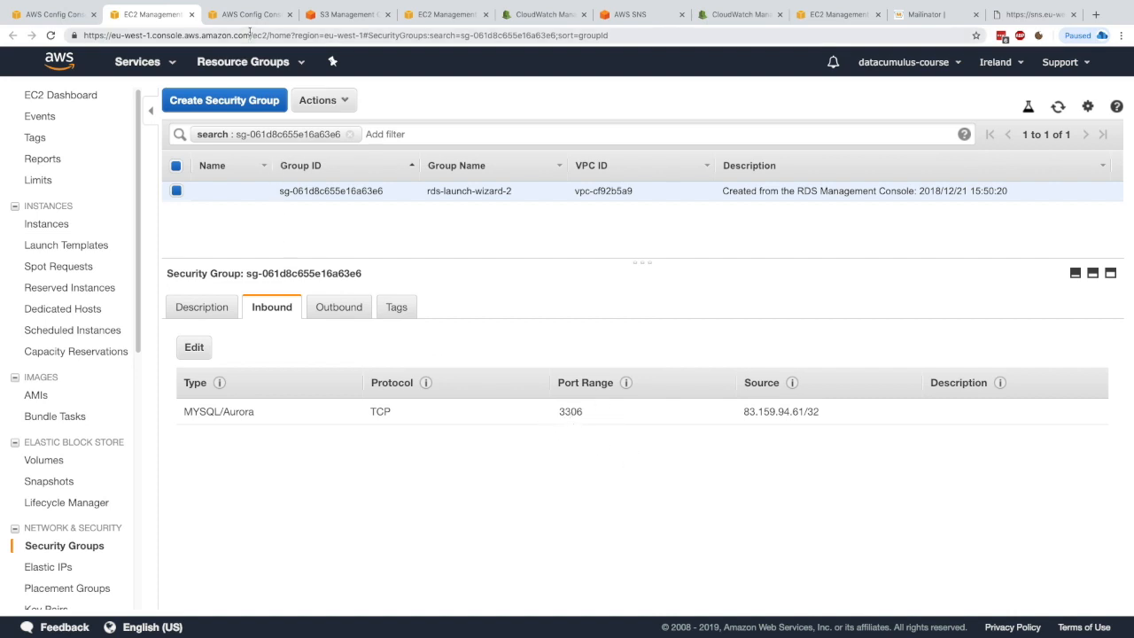
Step: Examine the noncompliant launch-wizard-2 security group and open its inbound rules in the EC2 console
{"action": "left_click", "coordinate": [191, 14]}
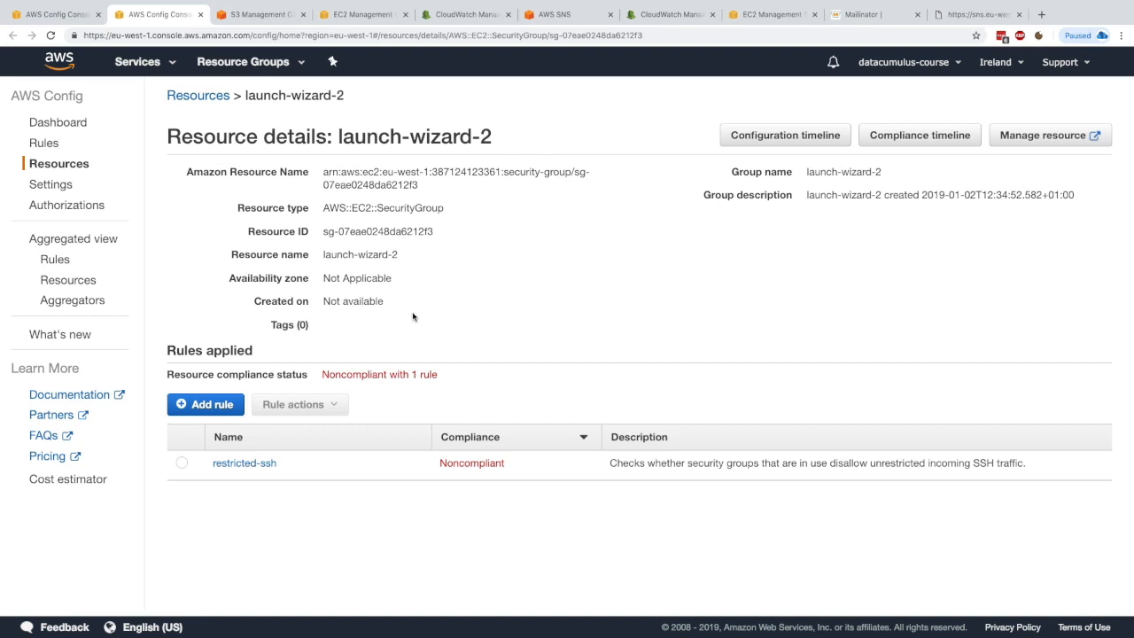
{"action": "left_click_drag", "start_coordinate": [370, 374], "coordinate": [409, 375]}
{"action": "left_click", "coordinate": [402, 357]}
{"action": "left_click_drag", "start_coordinate": [341, 138], "coordinate": [493, 138]}
{"action": "left_click", "coordinate": [603, 135]}
{"action": "left_click", "coordinate": [1038, 135]}
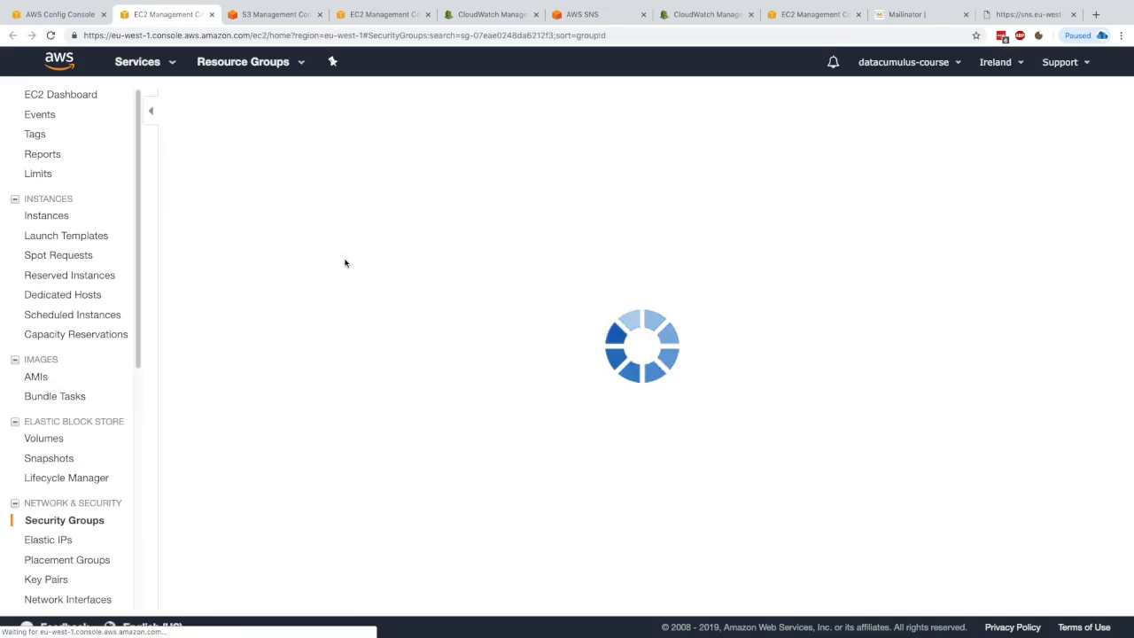
{"action": "left_click", "coordinate": [278, 314]}
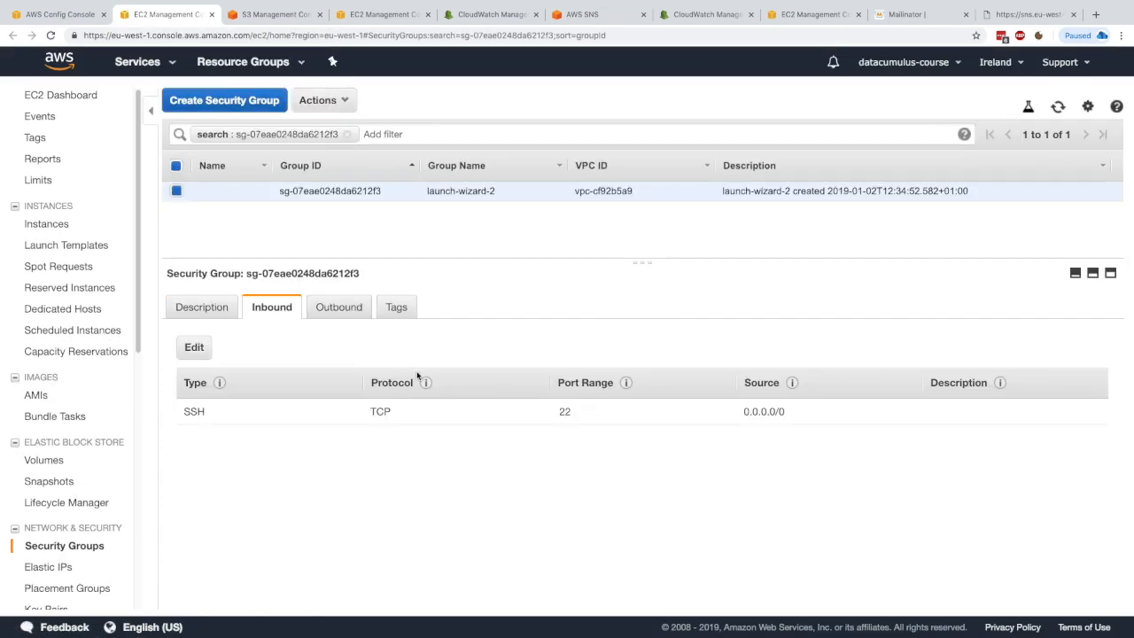
Step: Edit launch-wizard-2's inbound SSH rule to restrict its source to My IP and save
{"action": "double_click", "coordinate": [195, 411]}
{"action": "double_click", "coordinate": [564, 411]}
{"action": "left_click_drag", "start_coordinate": [742, 411], "coordinate": [862, 415]}
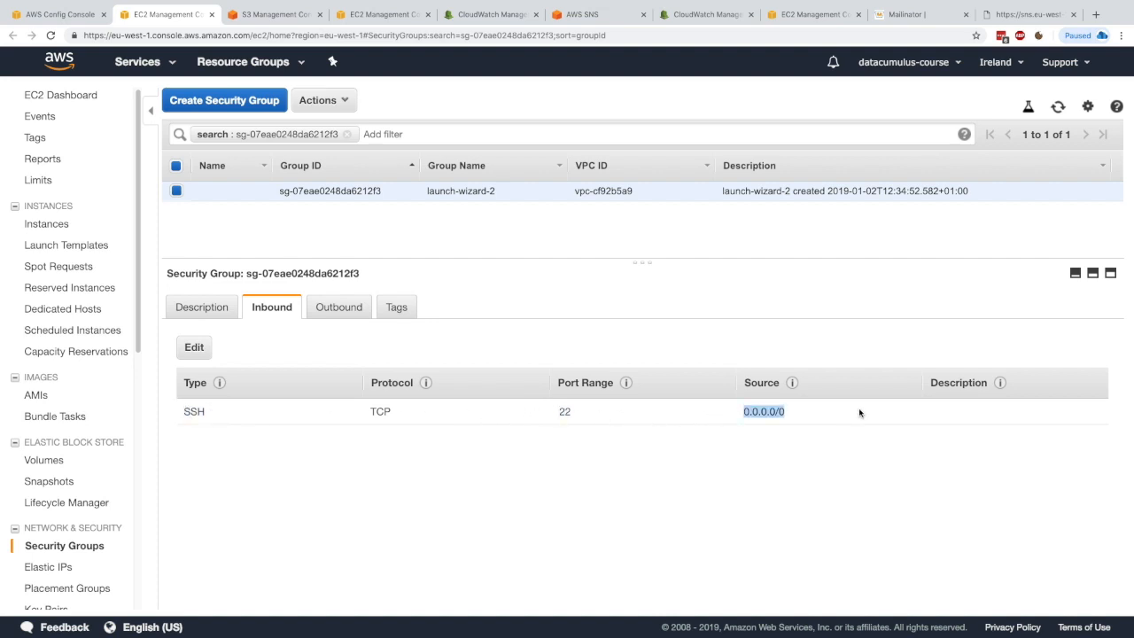
{"action": "left_click", "coordinate": [766, 453]}
{"action": "left_click", "coordinate": [194, 350]}
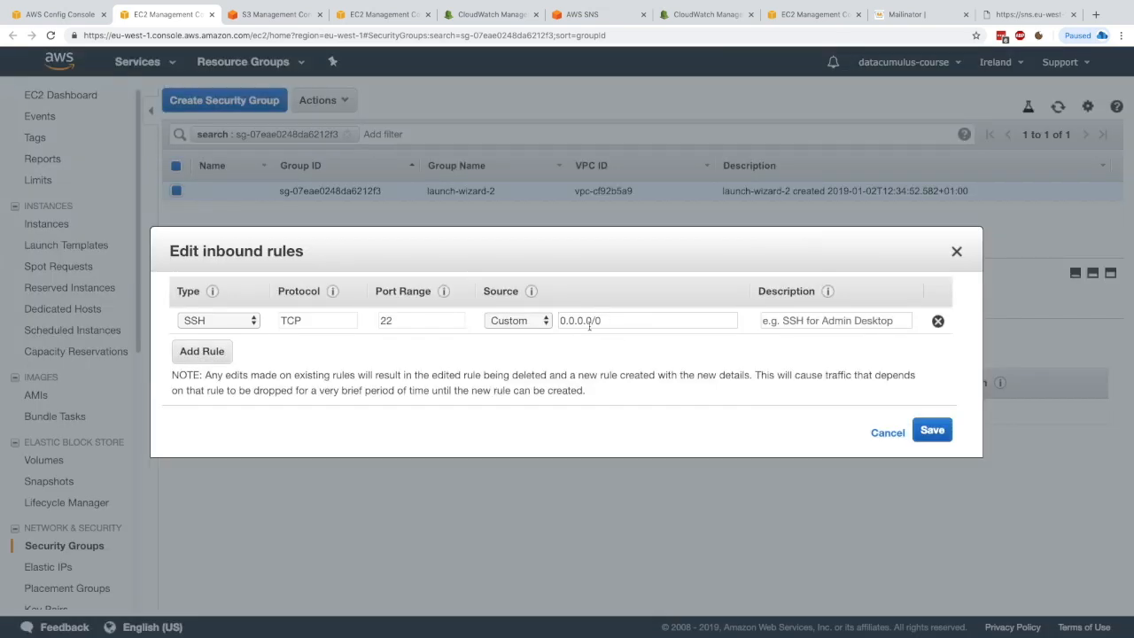
{"action": "left_click", "coordinate": [513, 323]}
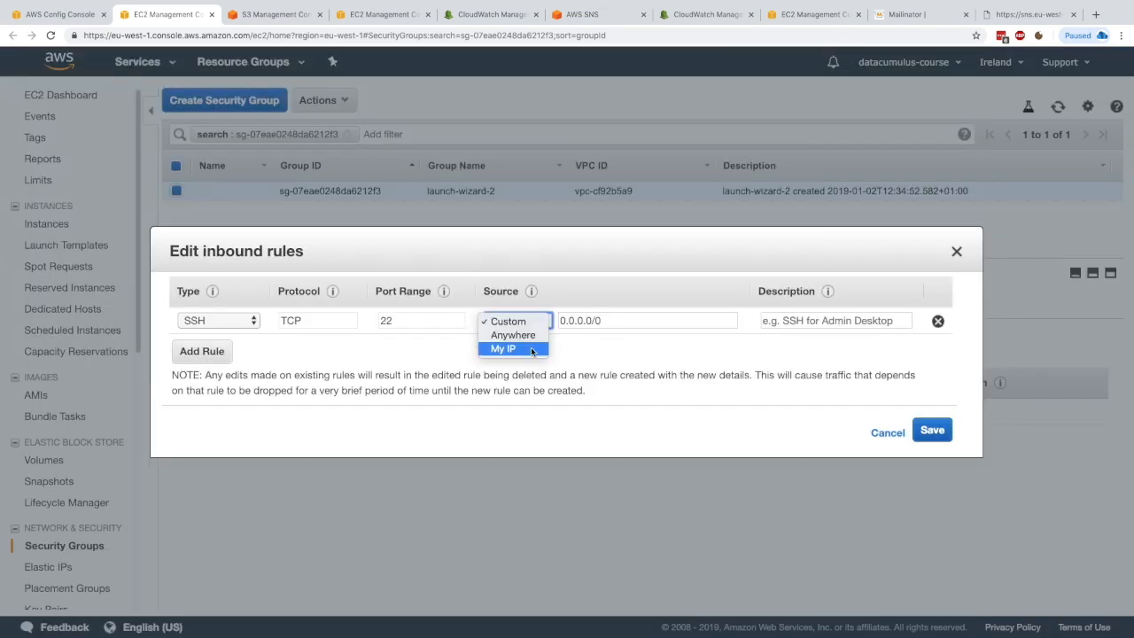
{"action": "left_click", "coordinate": [533, 349]}
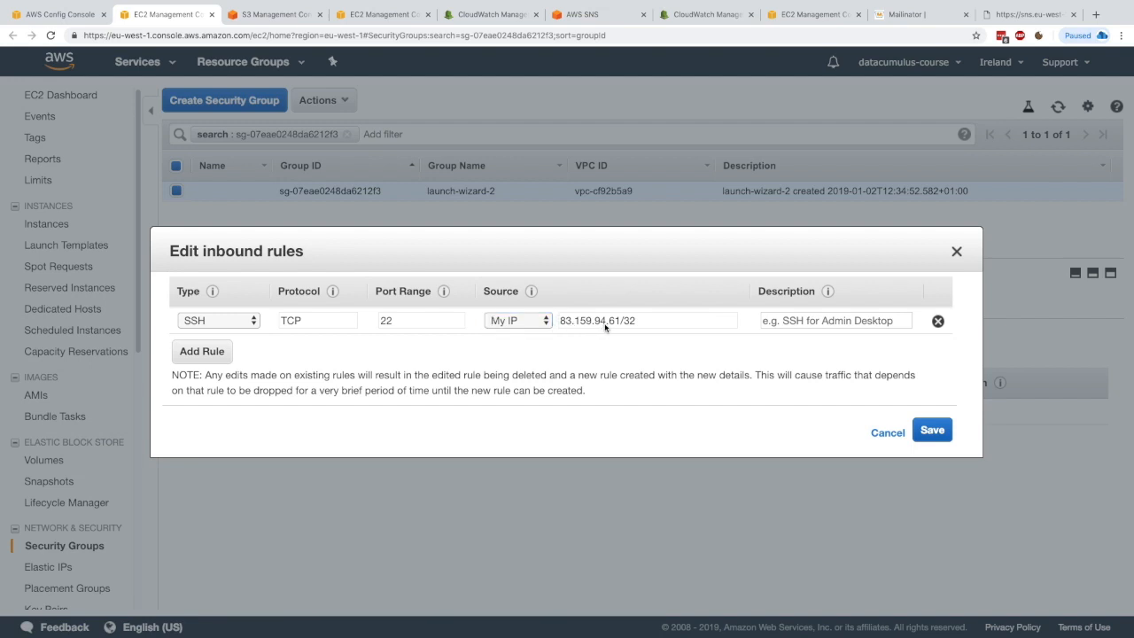
{"action": "left_click", "coordinate": [926, 434]}
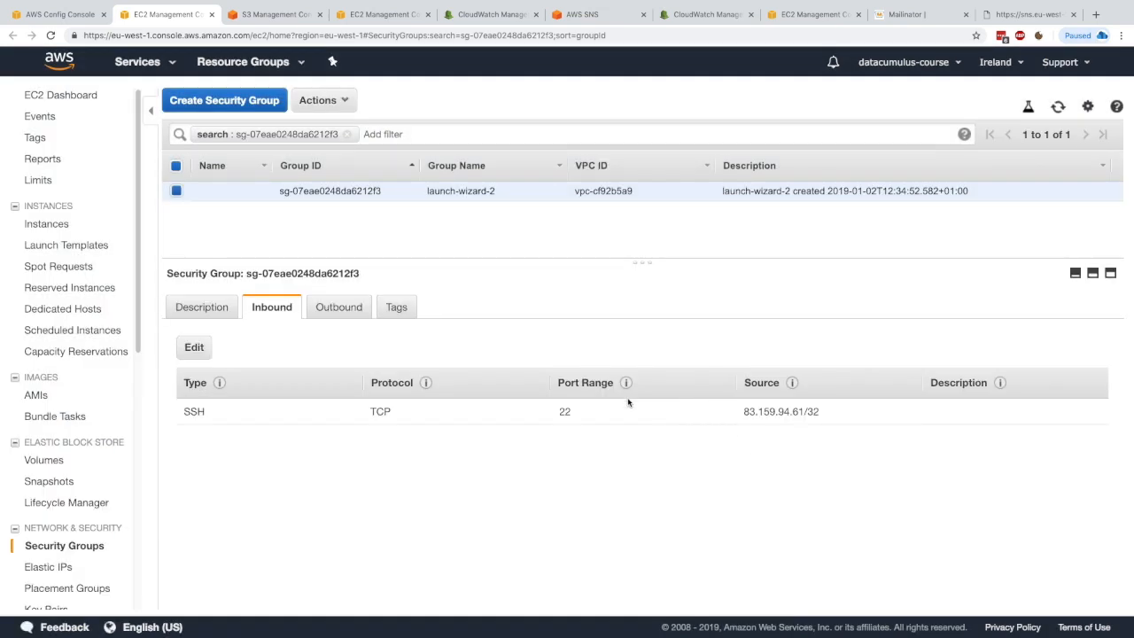
Step: Return to Config and open the launch-wizard-2 security group's configuration timeline
{"action": "left_click", "coordinate": [79, 24]}
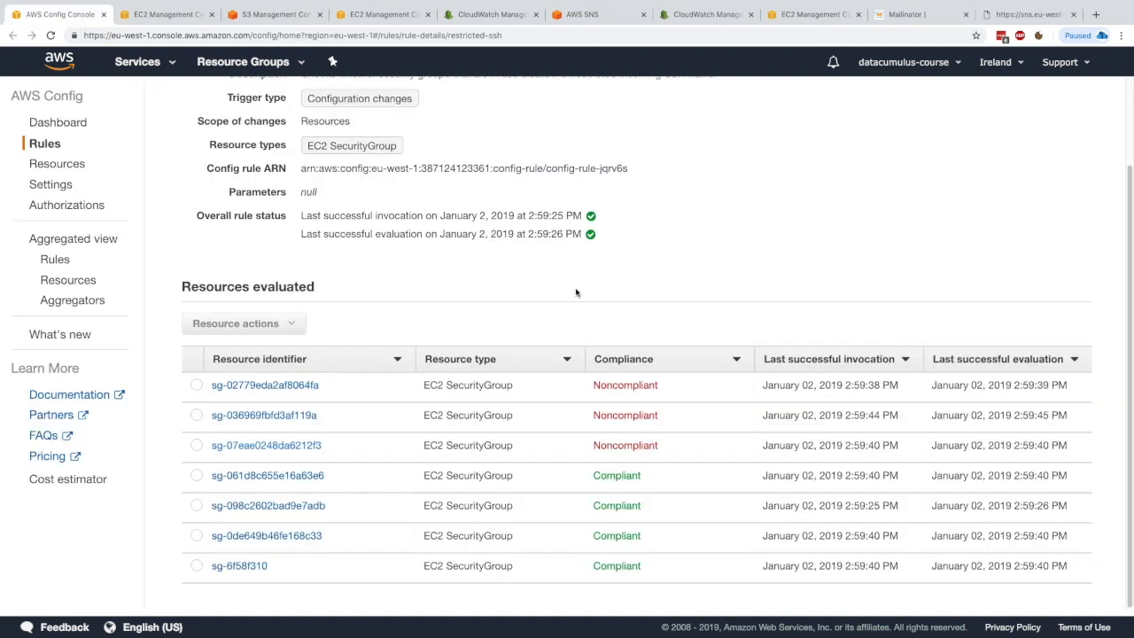
{"action": "scroll", "coordinate": [578, 332], "scroll_direction": "up", "scroll_amount": 3}
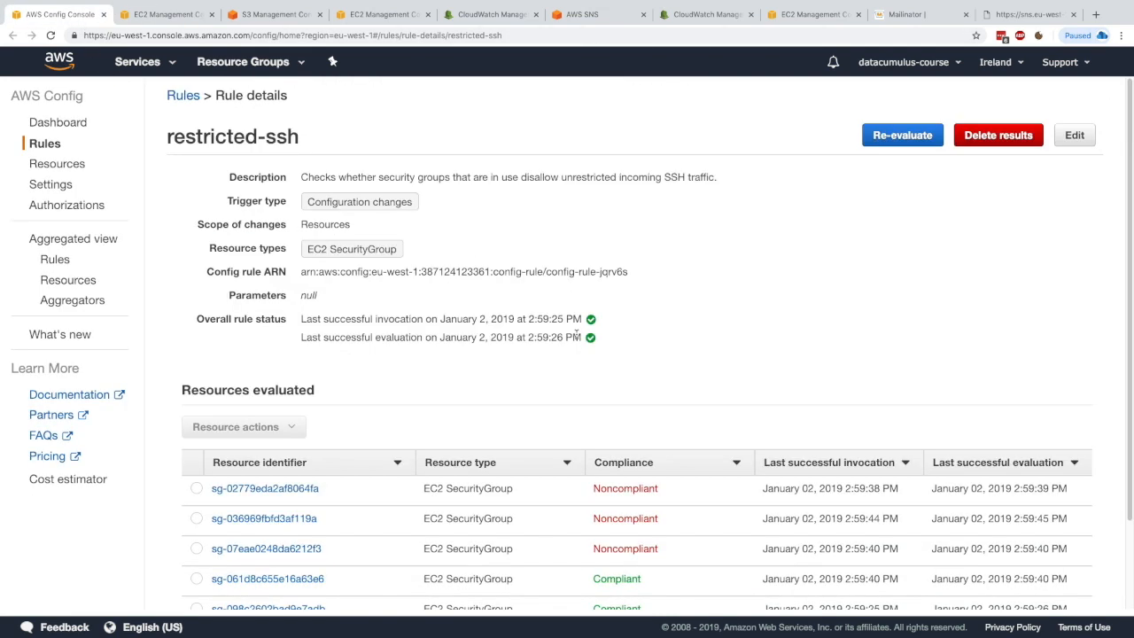
{"action": "left_click", "coordinate": [292, 518], "text": "super"}
{"action": "left_click_drag", "start_coordinate": [229, 15], "coordinate": [160, 16]}
{"action": "left_click", "coordinate": [290, 15]}
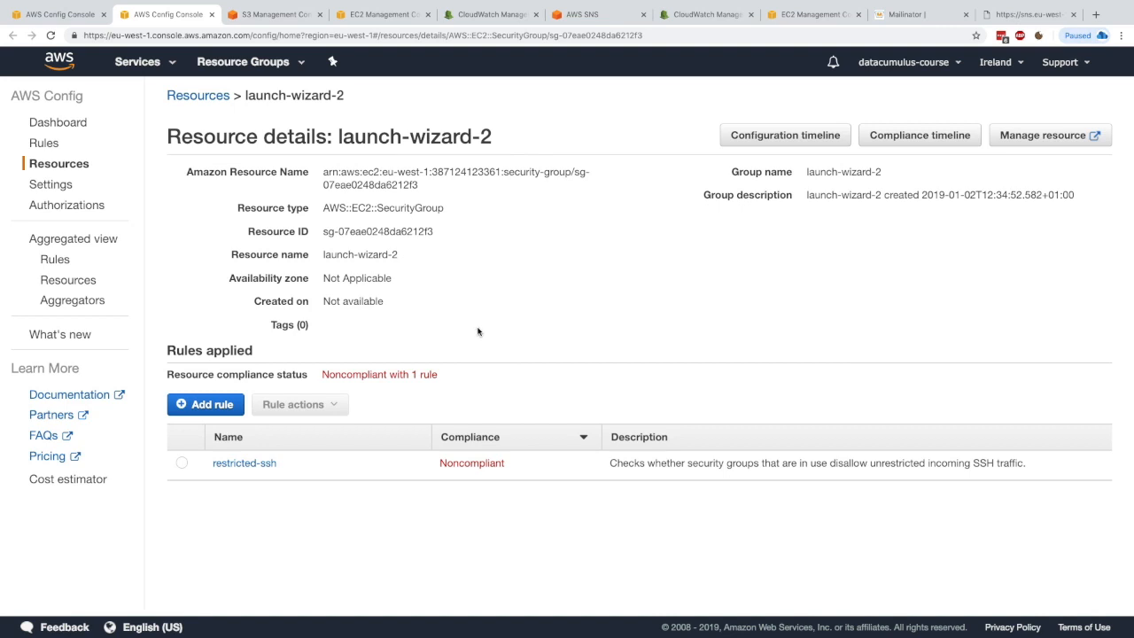
{"action": "left_click", "coordinate": [811, 137], "text": "super"}
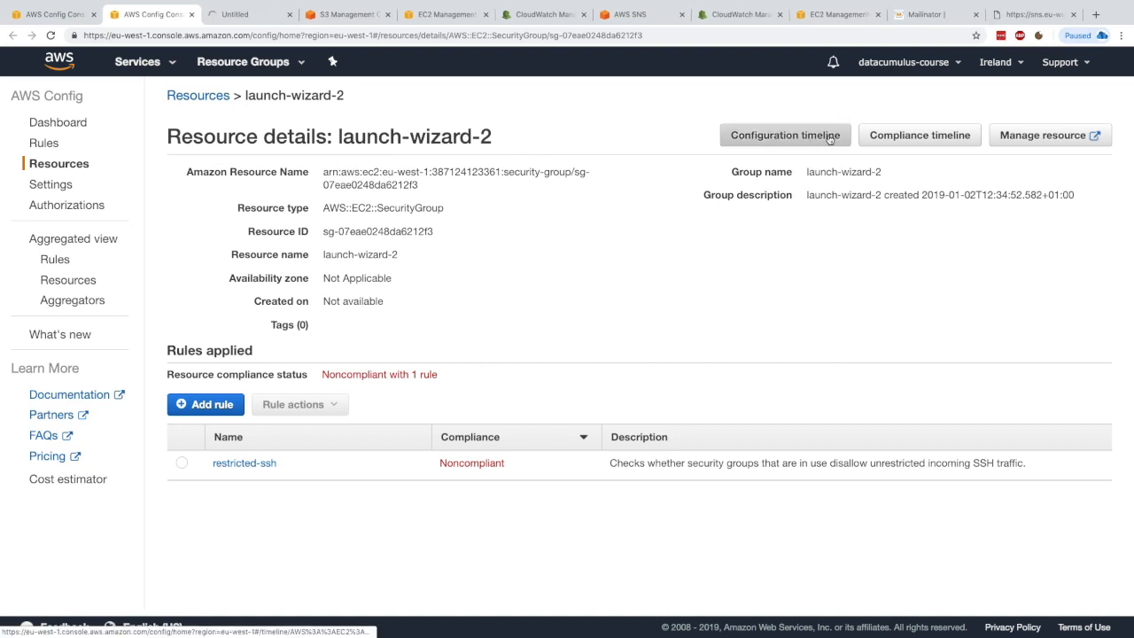
{"action": "left_click", "coordinate": [810, 142], "text": "super"}
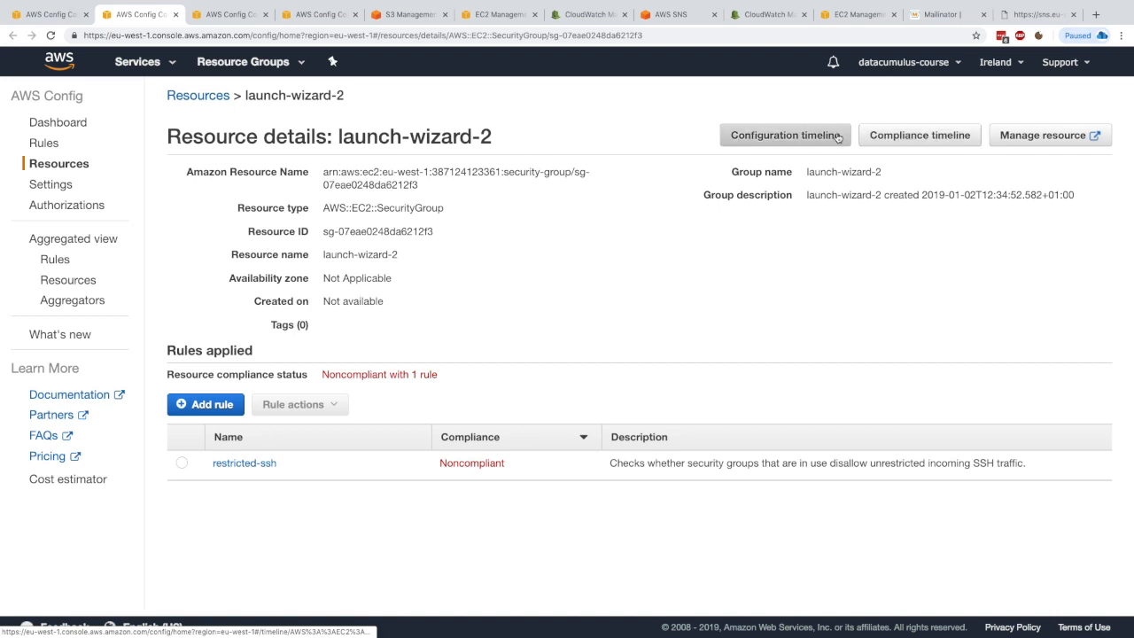
{"action": "left_click", "coordinate": [220, 14]}
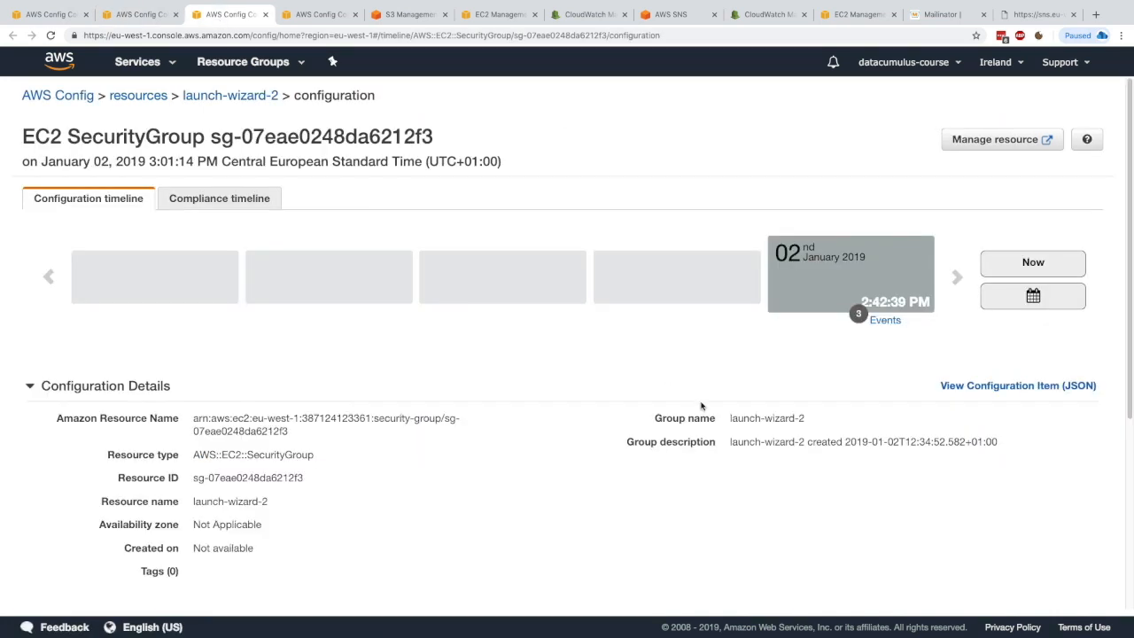
Step: Review the CloudTrail events recorded for the launch-wizard-2 security group on its configuration page
{"action": "scroll", "coordinate": [571, 366], "scroll_direction": "down", "scroll_amount": 1}
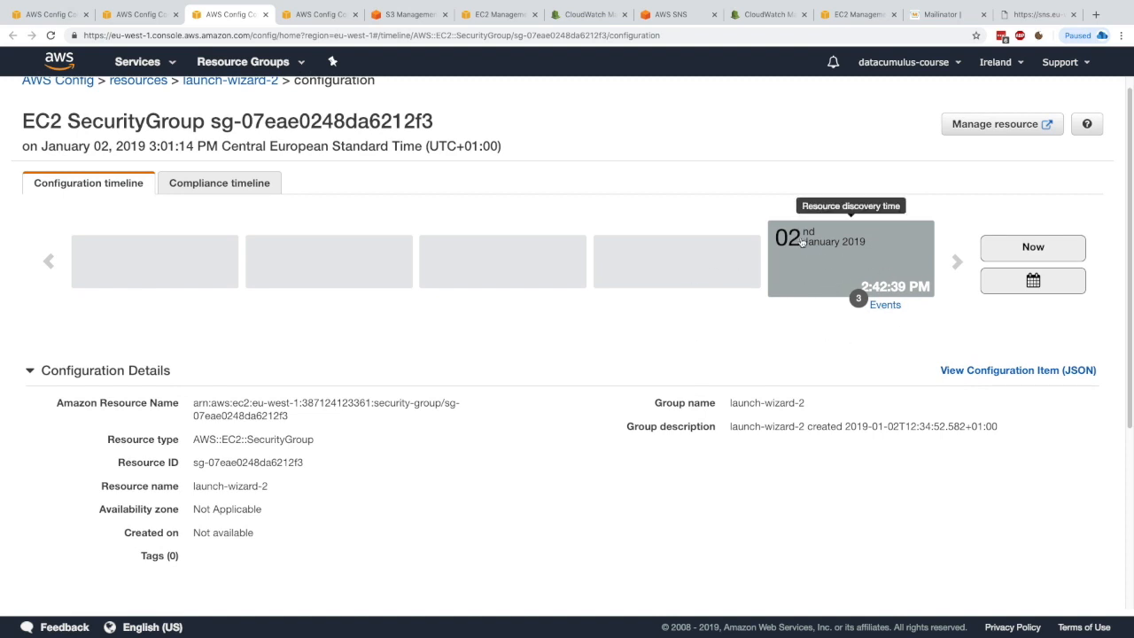
{"action": "scroll", "coordinate": [485, 349], "scroll_direction": "down", "scroll_amount": 3}
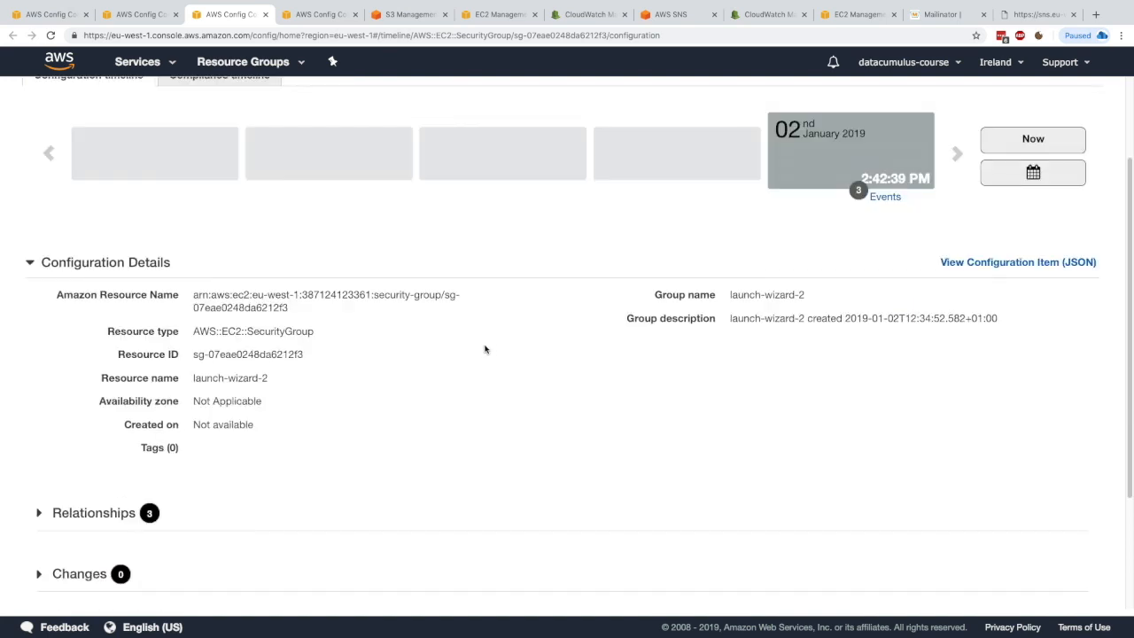
{"action": "scroll", "coordinate": [398, 437], "scroll_direction": "down", "scroll_amount": 1}
{"action": "scroll", "coordinate": [129, 487], "scroll_direction": "down", "scroll_amount": 1}
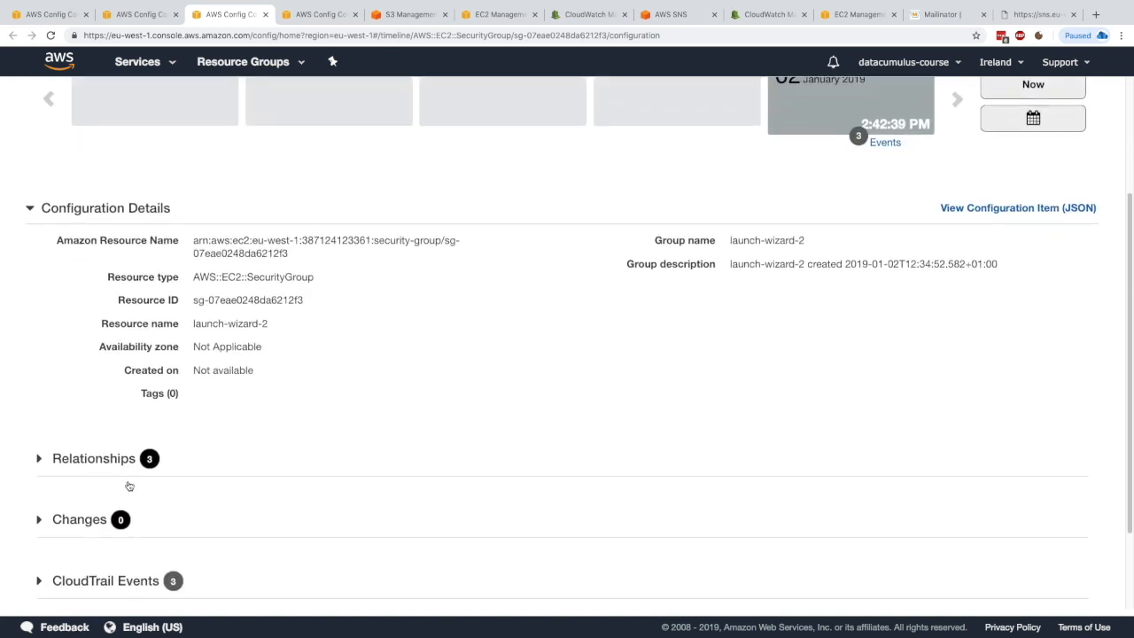
{"action": "scroll", "coordinate": [98, 519], "scroll_direction": "down", "scroll_amount": 3}
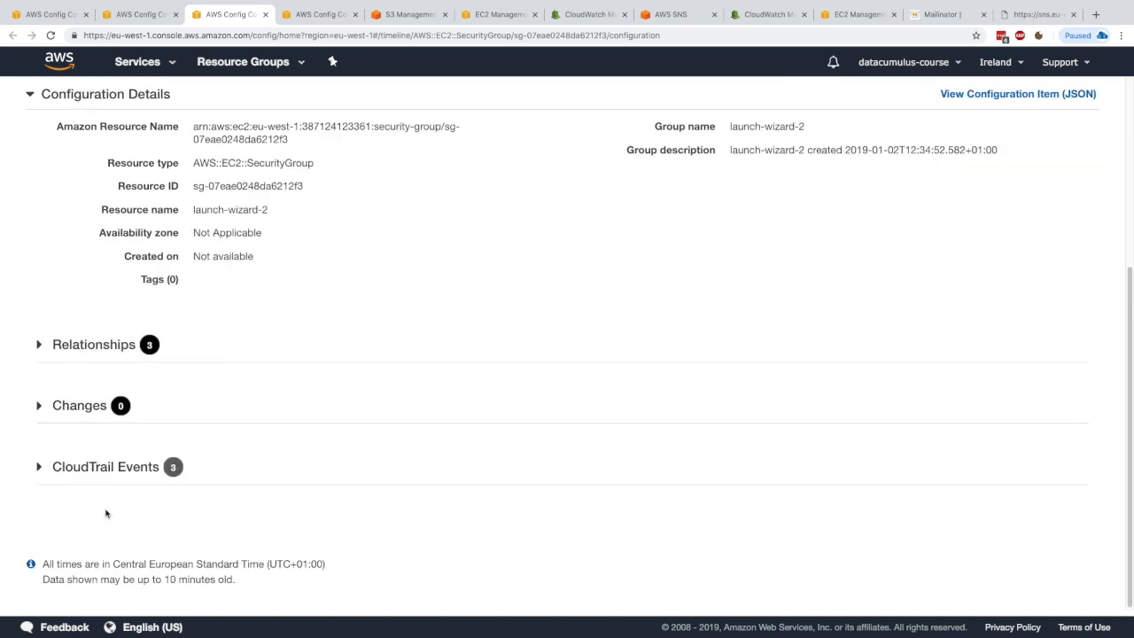
{"action": "left_click", "coordinate": [113, 465]}
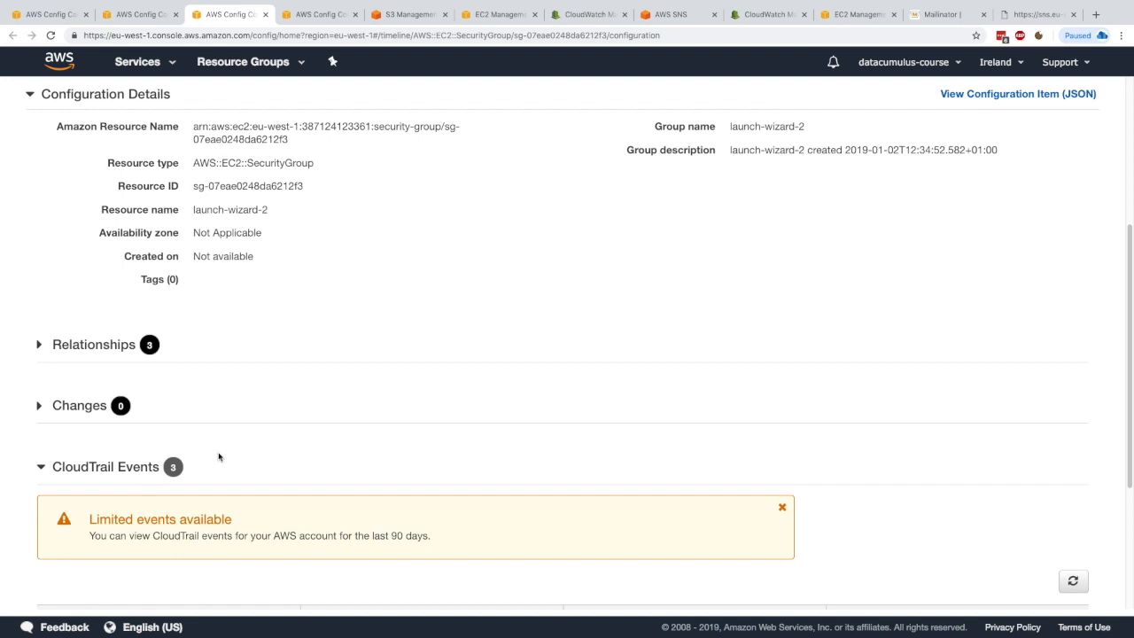
{"action": "scroll", "coordinate": [219, 456], "scroll_direction": "down", "scroll_amount": 4}
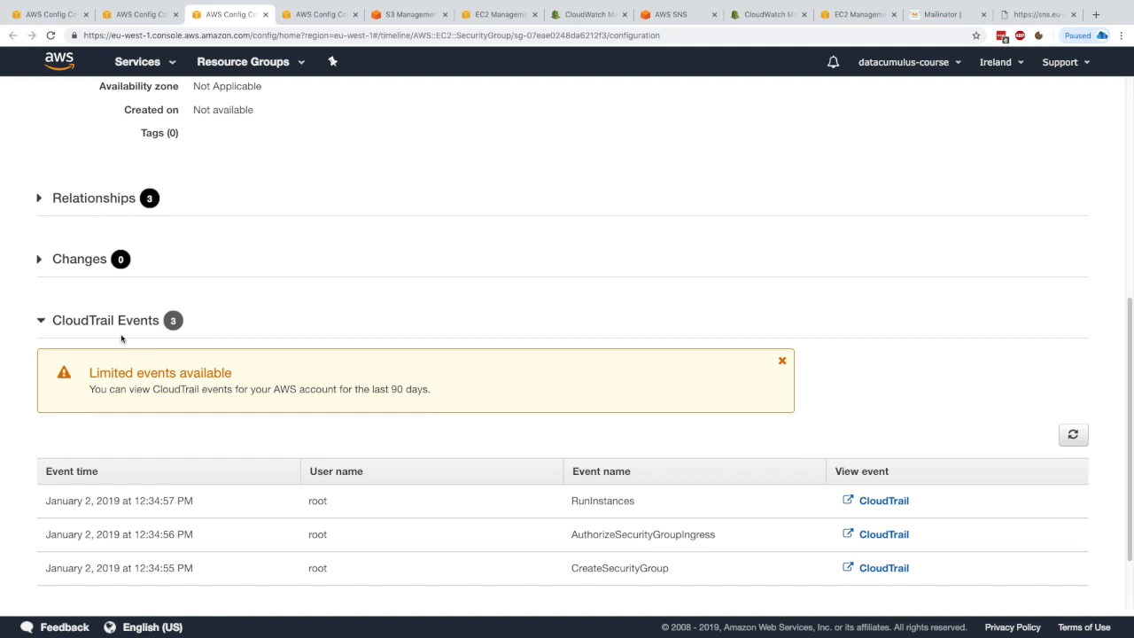
{"action": "left_click_drag", "start_coordinate": [312, 501], "coordinate": [354, 504]}
{"action": "left_click_drag", "start_coordinate": [585, 503], "coordinate": [706, 546]}
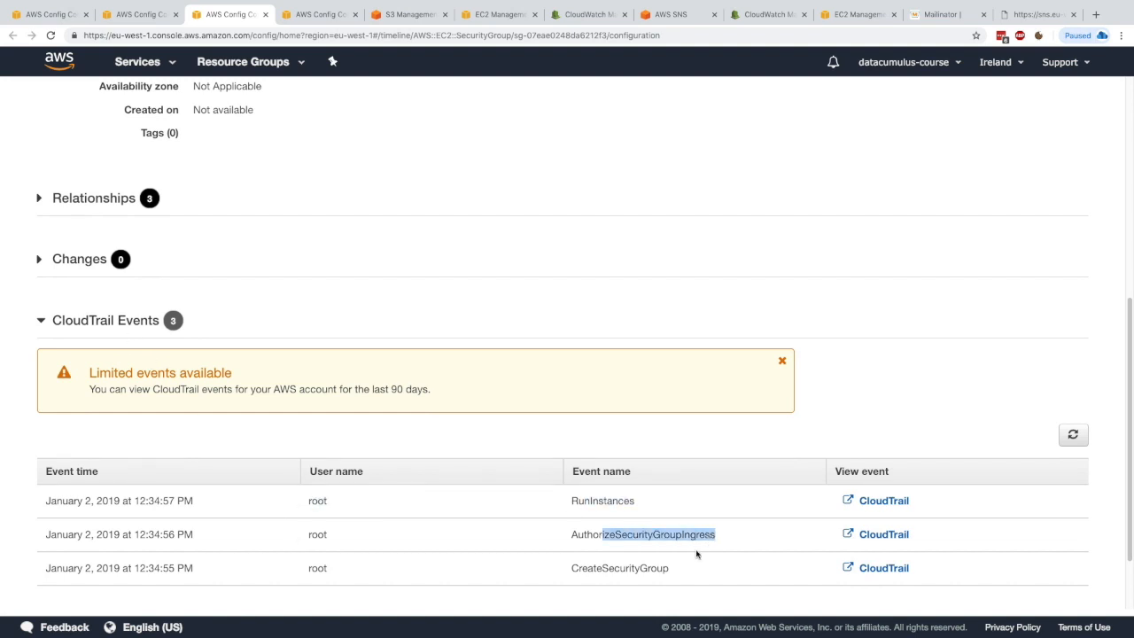
{"action": "left_click_drag", "start_coordinate": [602, 568], "coordinate": [663, 571]}
{"action": "left_click", "coordinate": [609, 600]}
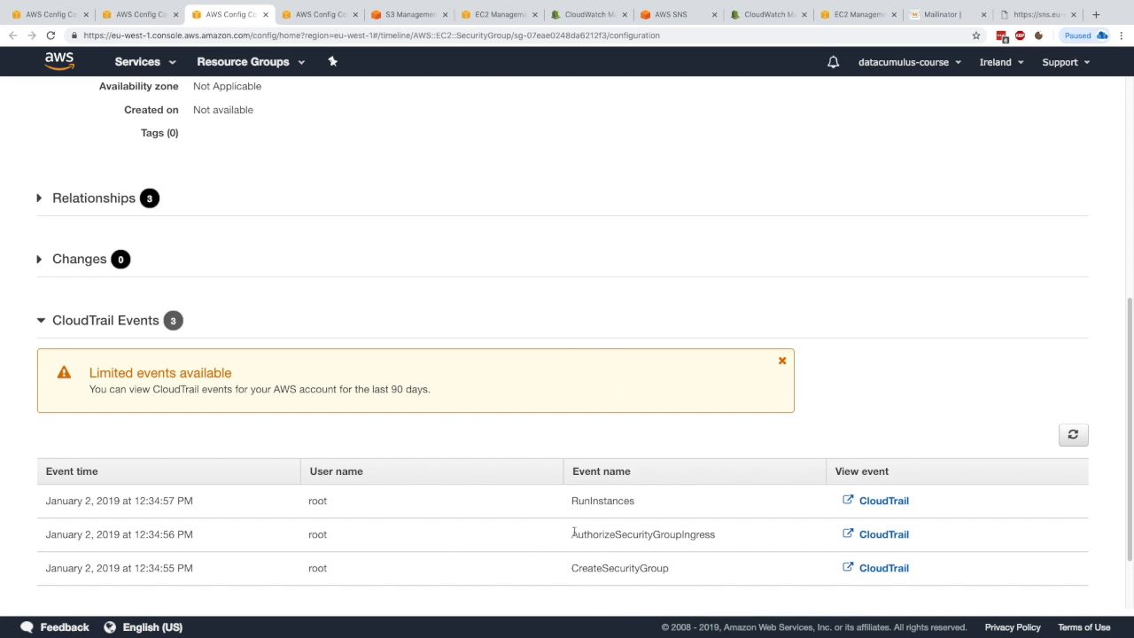
Step: Open the security group's compliance timeline and step forward to its latest compliance evaluation
{"action": "scroll", "coordinate": [479, 417], "scroll_direction": "up", "scroll_amount": 5}
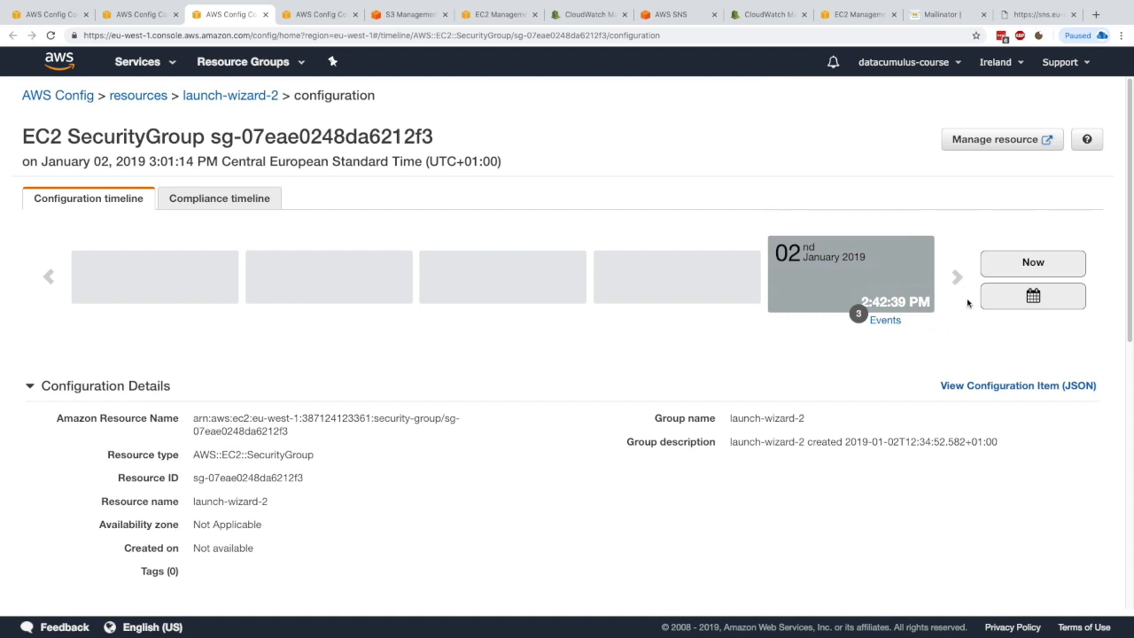
{"action": "left_click", "coordinate": [225, 203]}
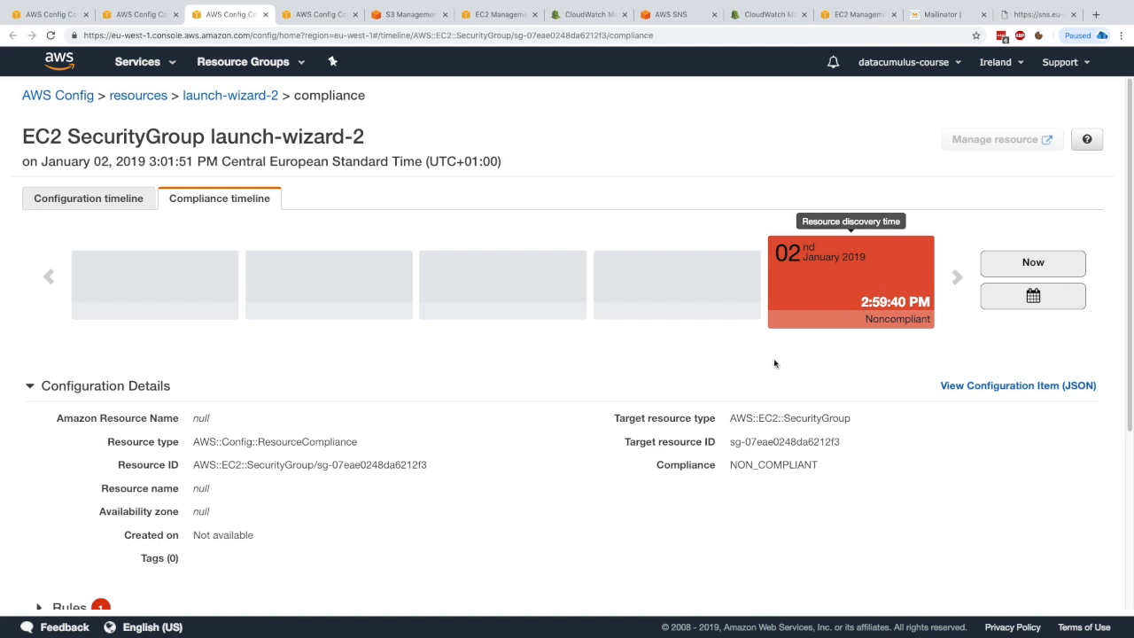
{"action": "scroll", "coordinate": [719, 397], "scroll_direction": "down", "scroll_amount": 1}
{"action": "scroll", "coordinate": [704, 400], "scroll_direction": "up", "scroll_amount": 1}
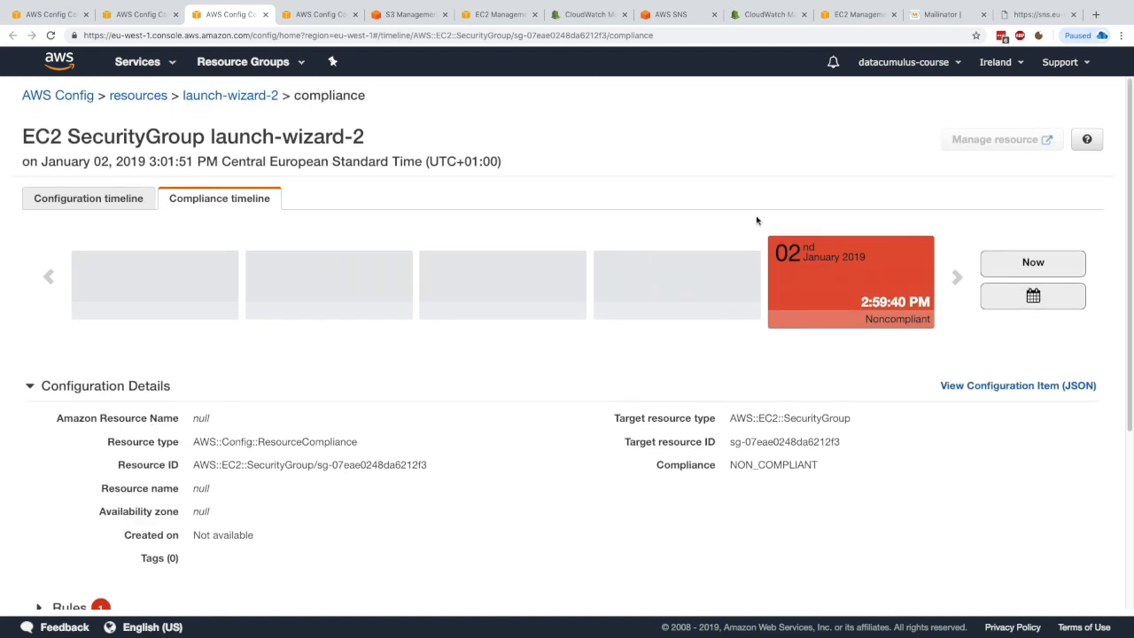
{"action": "left_click", "coordinate": [954, 272]}
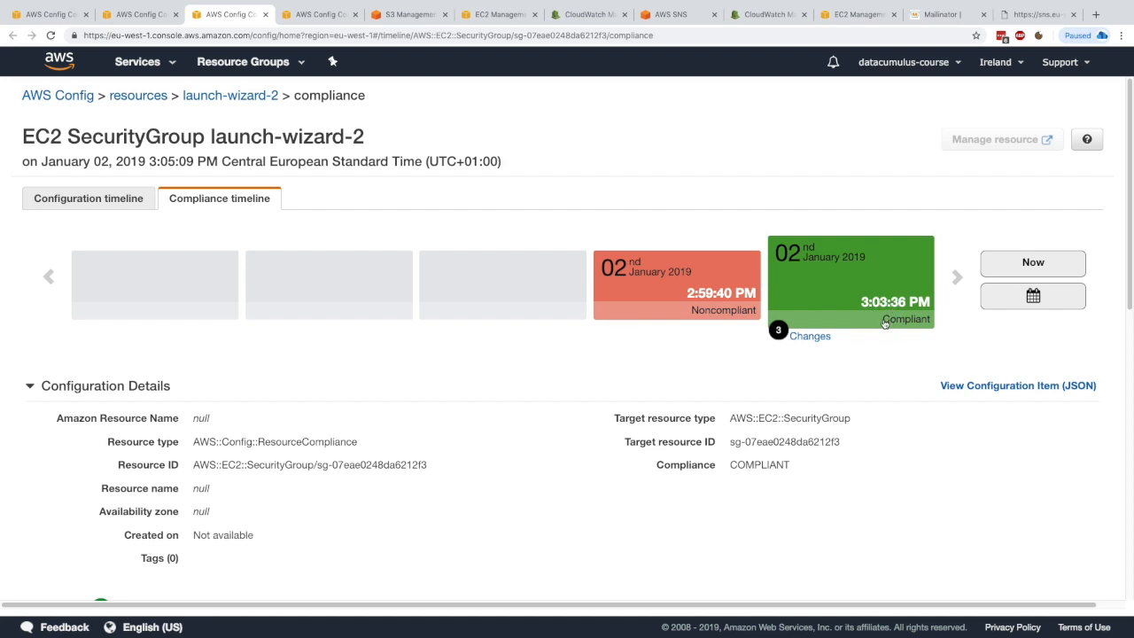
{"action": "scroll", "coordinate": [620, 431], "scroll_direction": "down", "scroll_amount": 2}
{"action": "scroll", "coordinate": [612, 400], "scroll_direction": "up", "scroll_amount": 2}
Step: Open the latest configuration timeline item's changes and review how the SSH rule's source CIDR changed
{"action": "left_click", "coordinate": [102, 202]}
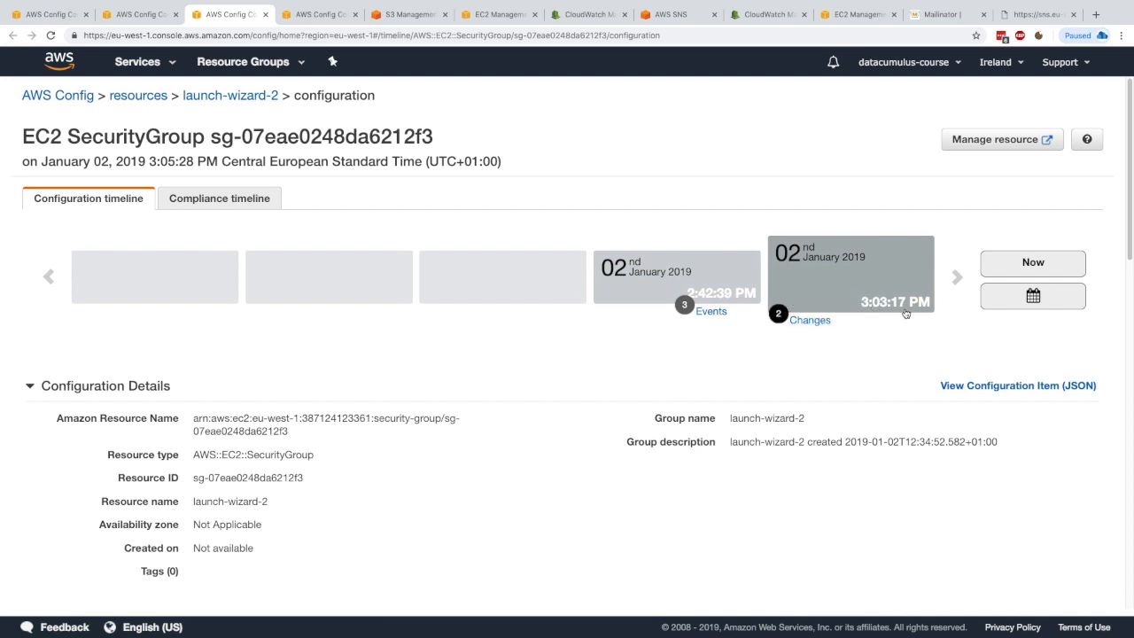
{"action": "left_click", "coordinate": [802, 320]}
{"action": "left_click_drag", "start_coordinate": [105, 135], "coordinate": [184, 131]}
{"action": "left_click", "coordinate": [184, 129]}
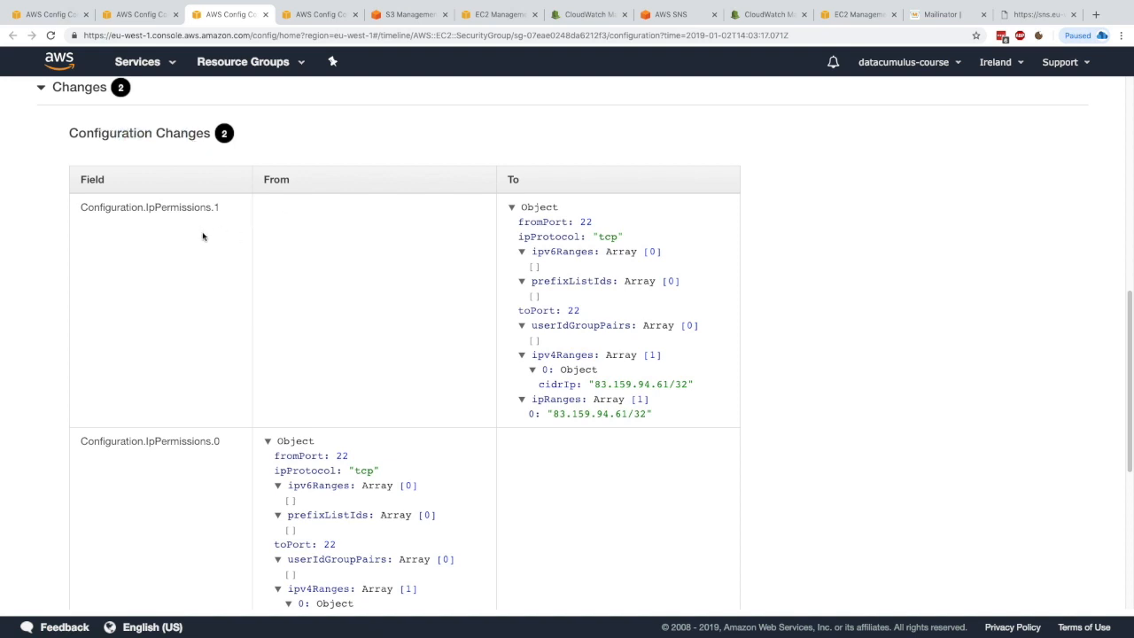
{"action": "scroll", "coordinate": [315, 440], "scroll_direction": "down", "scroll_amount": 1}
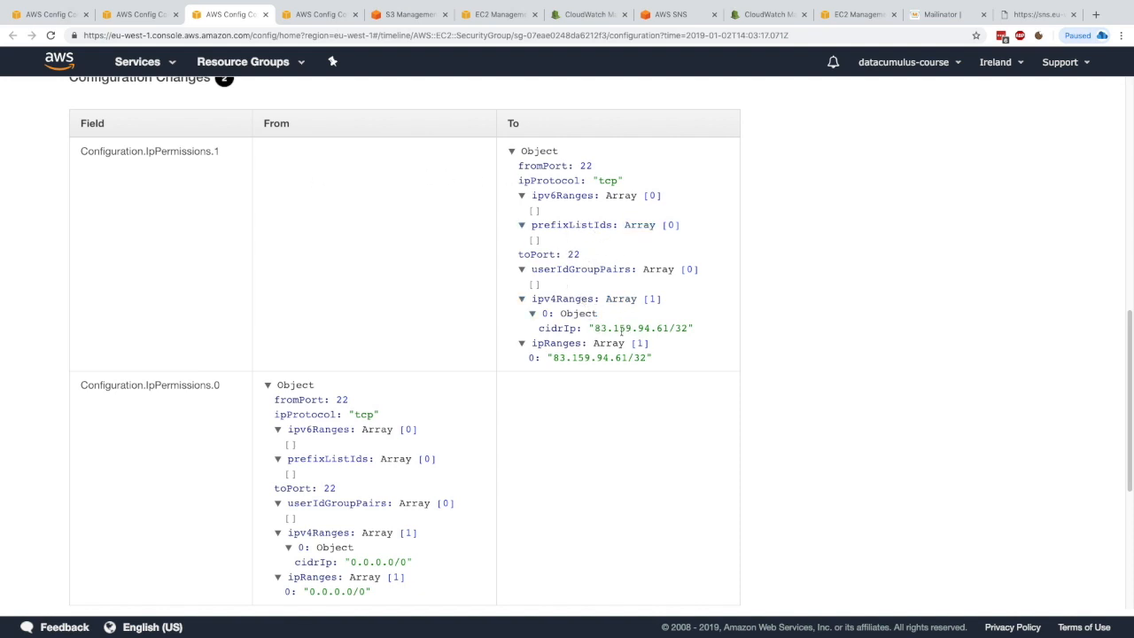
{"action": "left_click_drag", "start_coordinate": [595, 328], "coordinate": [670, 330]}
{"action": "left_click", "coordinate": [671, 334]}
{"action": "scroll", "coordinate": [666, 335], "scroll_direction": "up", "scroll_amount": 10}
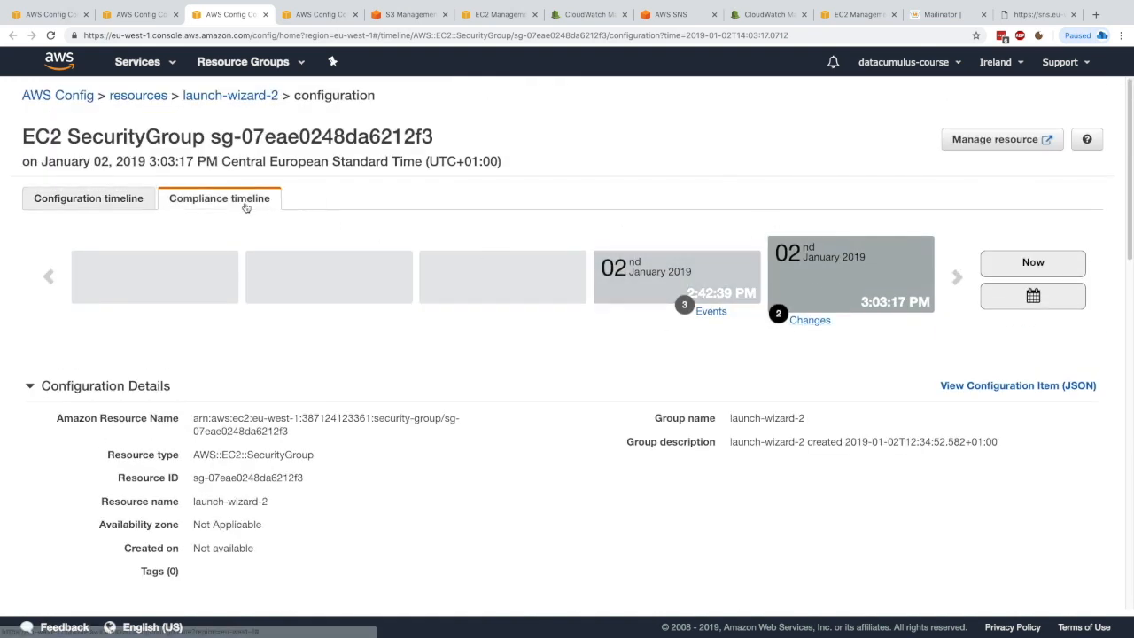
Step: Compare the compliance and configuration timelines once more, then return to the Config dashboard
{"action": "left_click", "coordinate": [235, 200]}
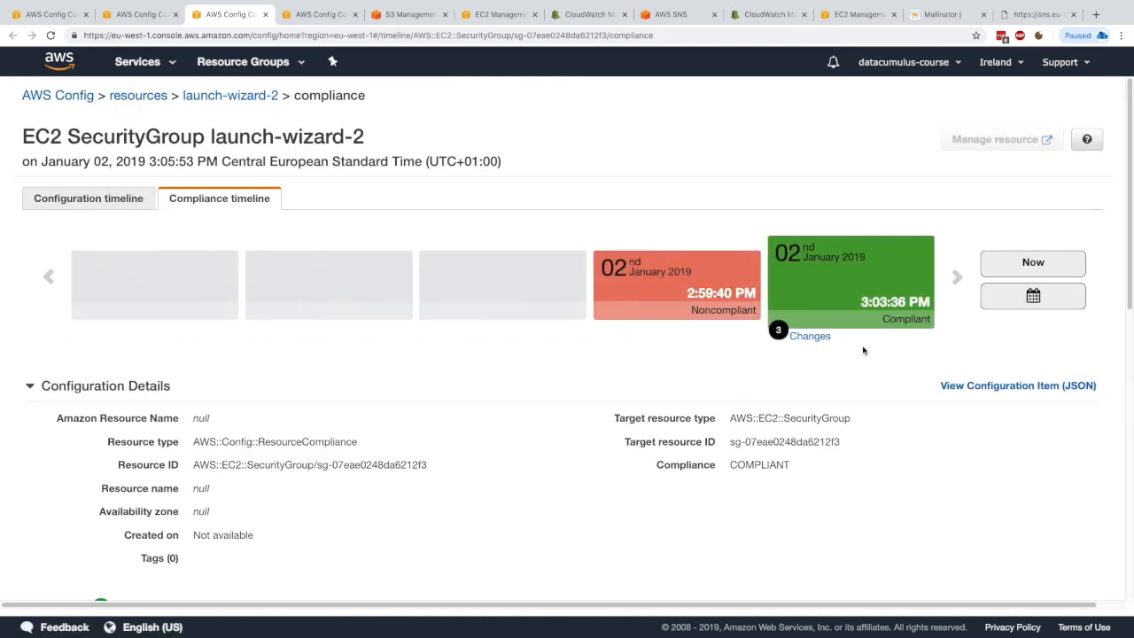
{"action": "left_click", "coordinate": [118, 200]}
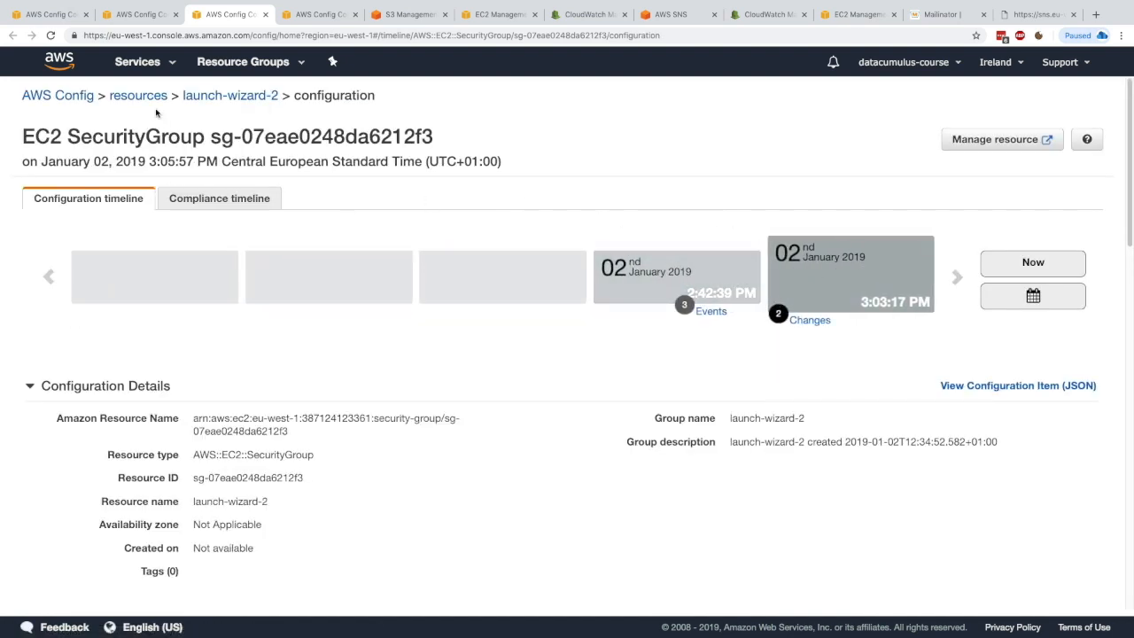
{"action": "left_click", "coordinate": [58, 96]}
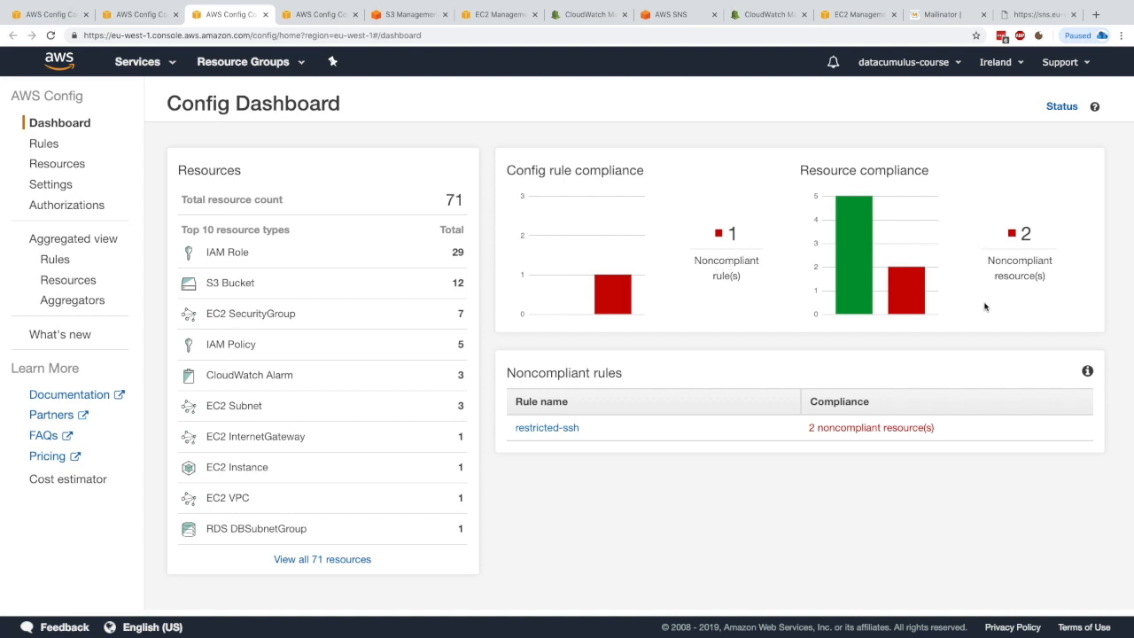
Step: Browse the Add rule page's catalogue of AWS managed rules and custom rule option, then return to Rules
{"action": "left_click", "coordinate": [37, 146]}
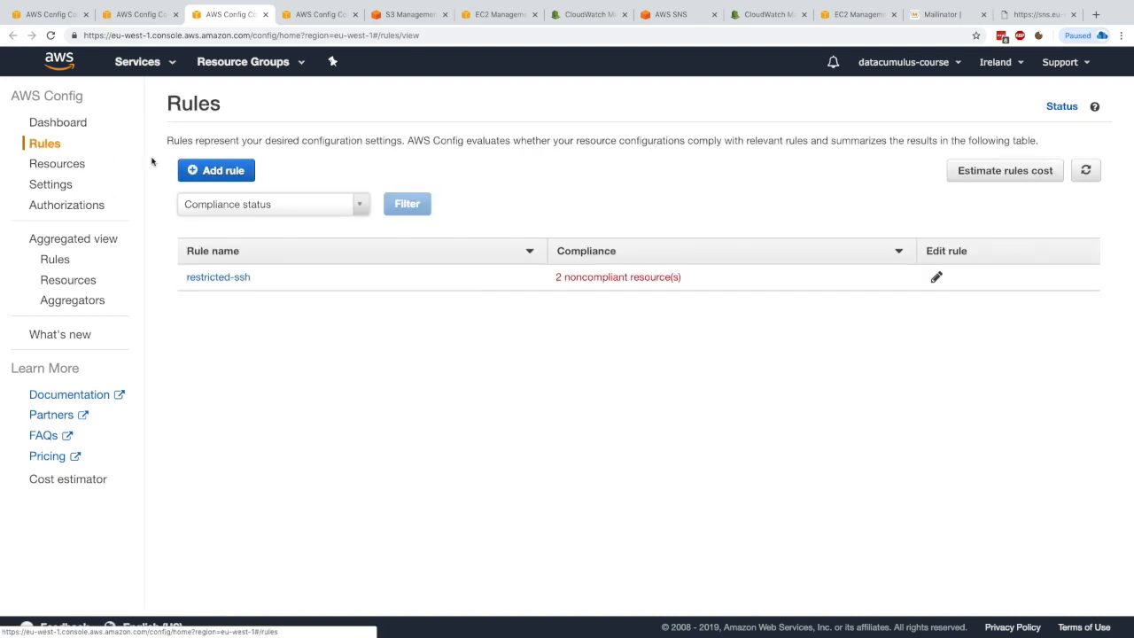
{"action": "left_click", "coordinate": [239, 173]}
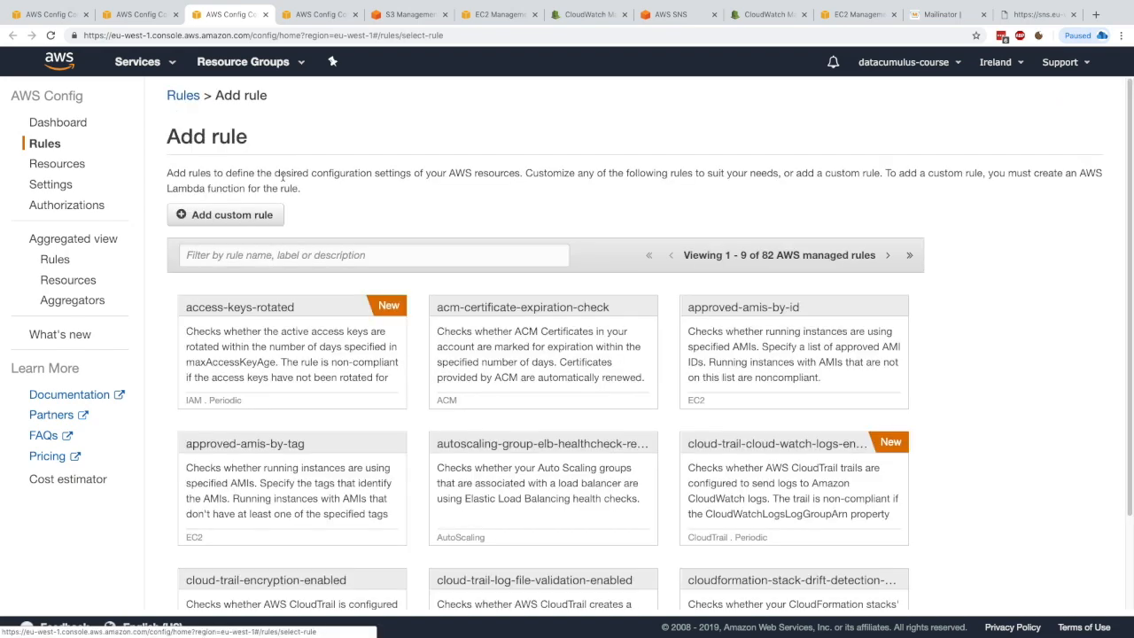
{"action": "scroll", "coordinate": [482, 439], "scroll_direction": "down", "scroll_amount": 3}
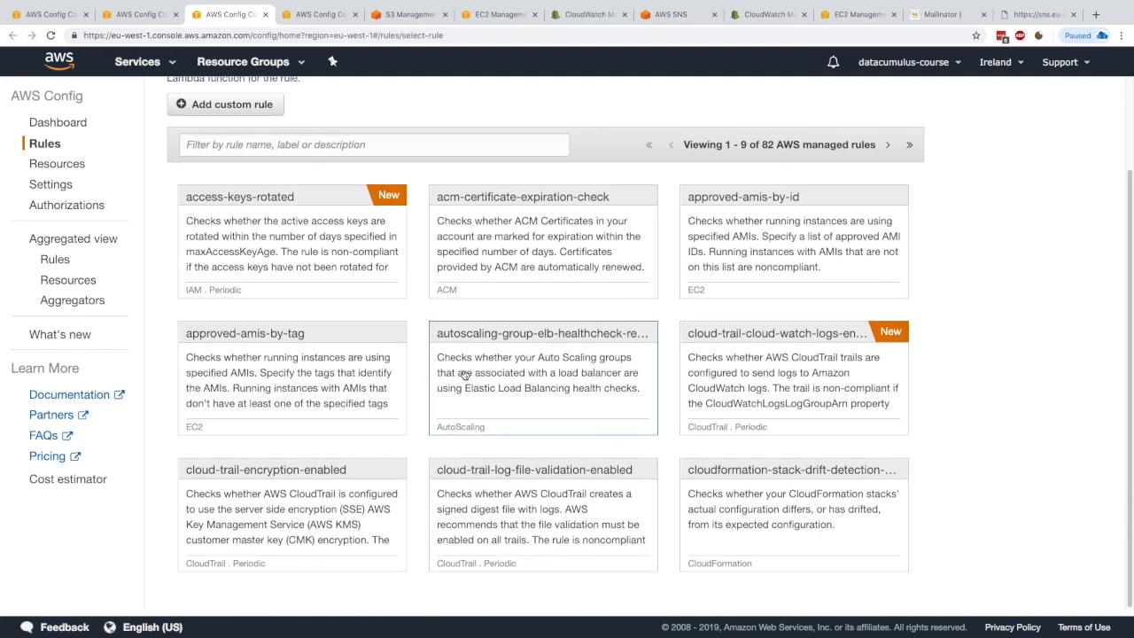
{"action": "scroll", "coordinate": [544, 375], "scroll_direction": "up", "scroll_amount": 3}
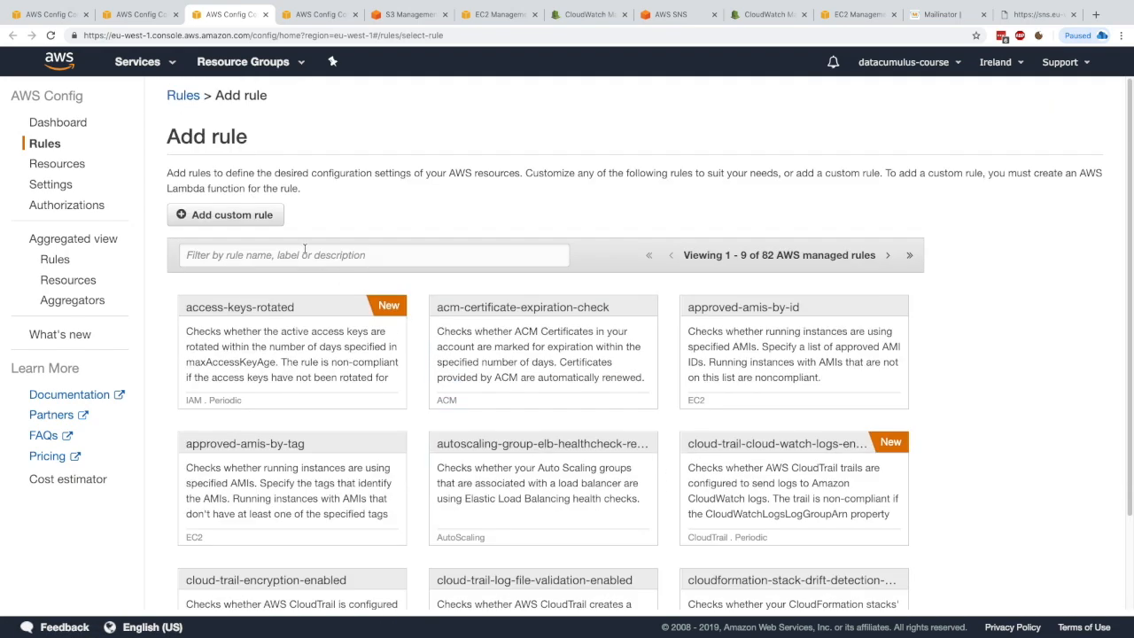
{"action": "left_click", "coordinate": [261, 214]}
{"action": "left_click_drag", "start_coordinate": [219, 356], "coordinate": [293, 353]}
{"action": "left_click", "coordinate": [45, 143]}
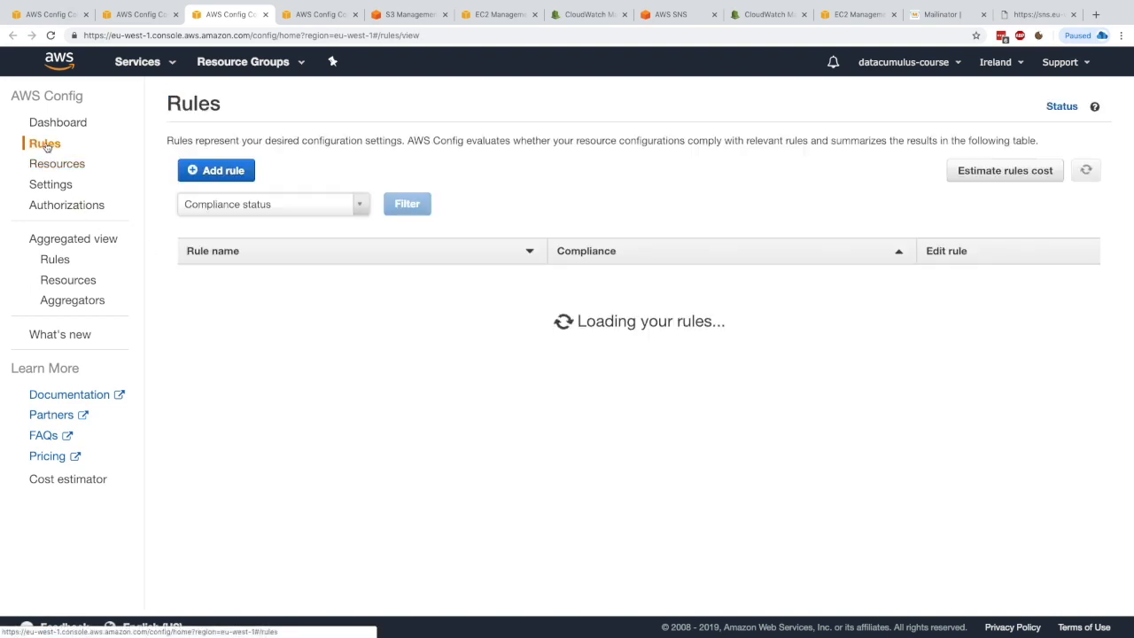
Step: Revisit the Resources, Rules and Config Dashboard pages to check overall compliance
{"action": "left_click", "coordinate": [67, 164]}
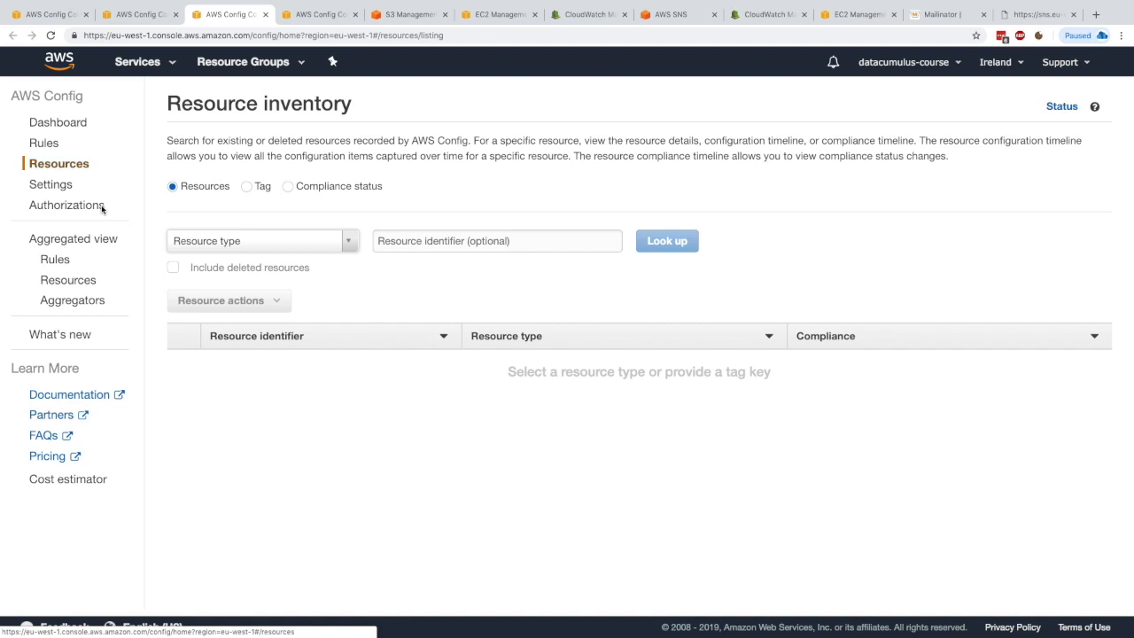
{"action": "left_click", "coordinate": [64, 146]}
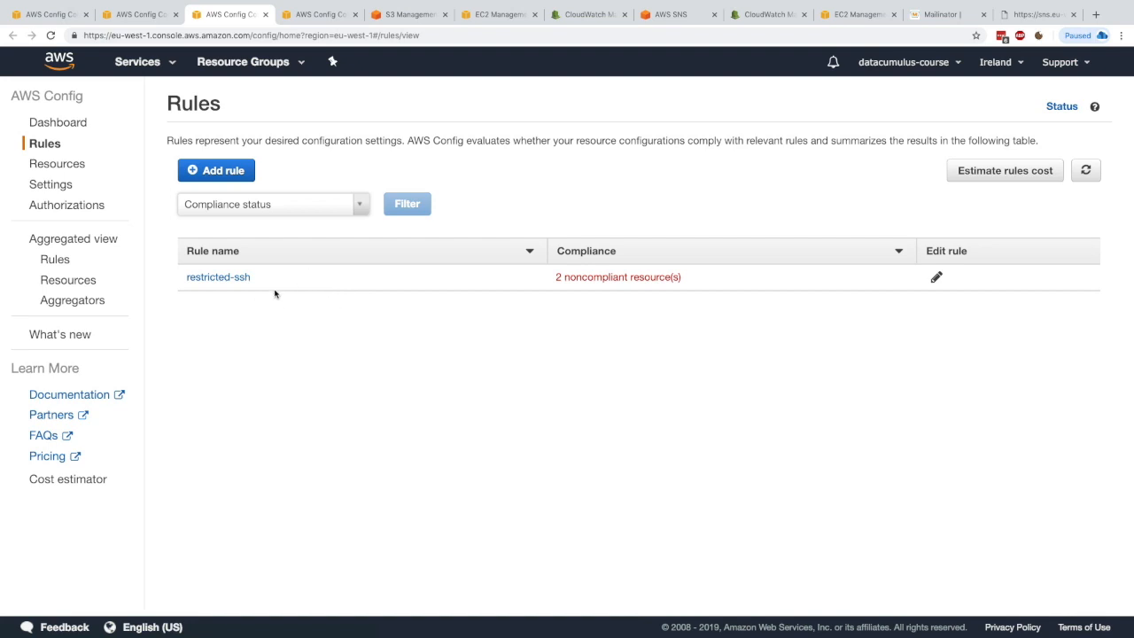
{"action": "left_click", "coordinate": [80, 127]}
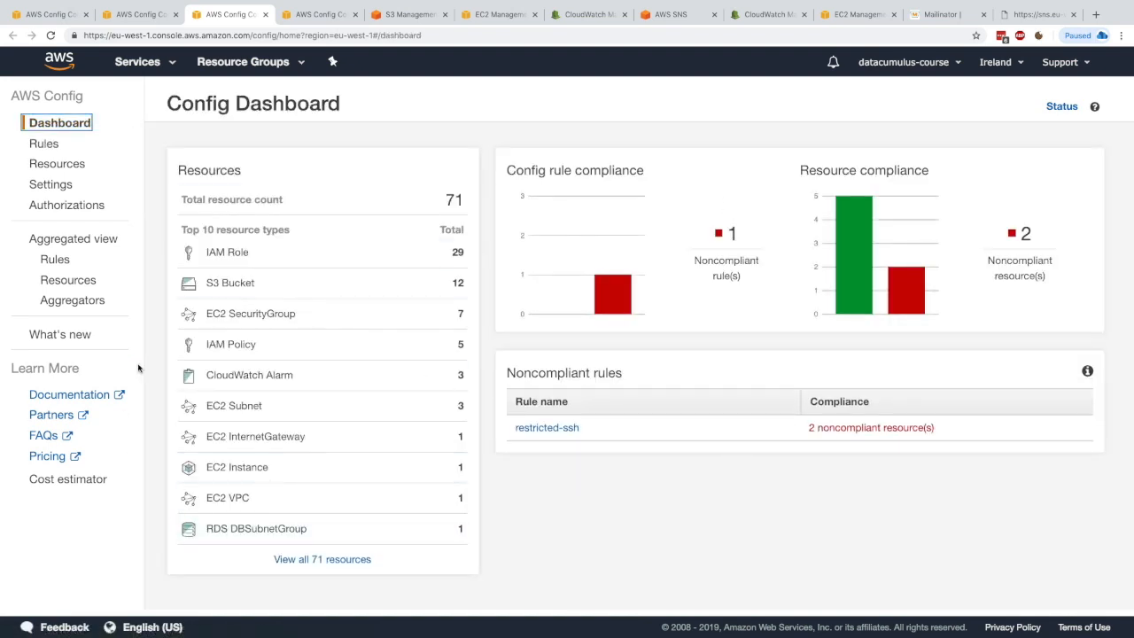